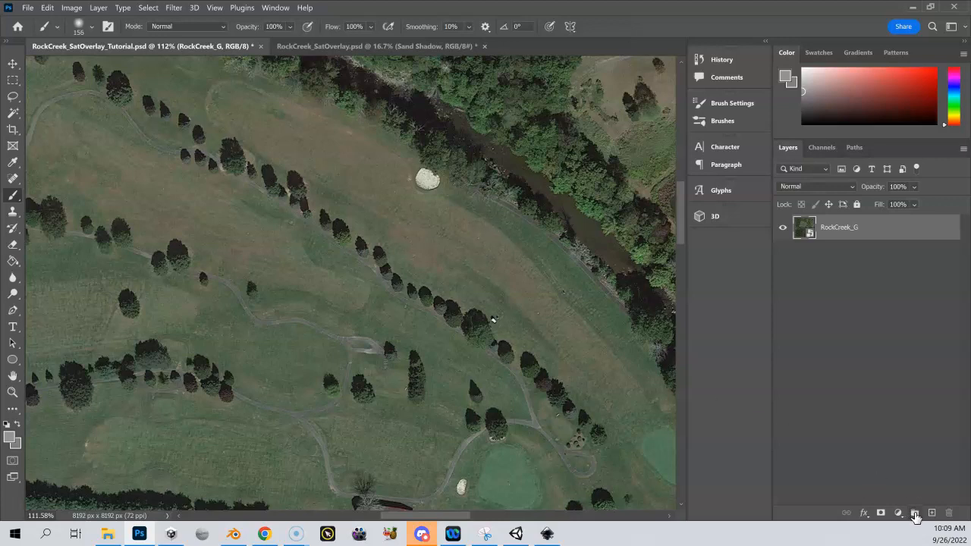
# Create a new layer group above the RockCreek_G layer and name it GFRs.
pyautogui.click(915, 513)
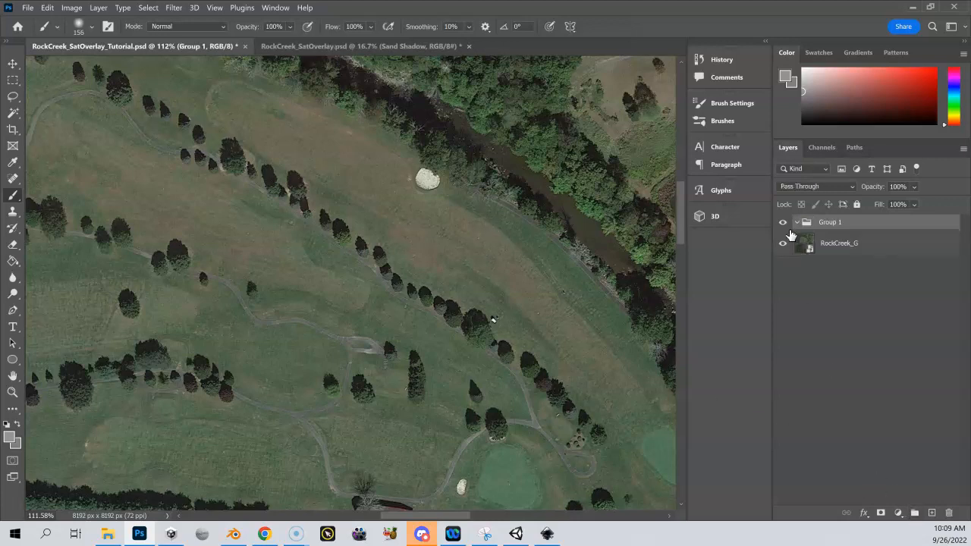
pyautogui.doubleClick(831, 222)
pyautogui.write('GFRS')
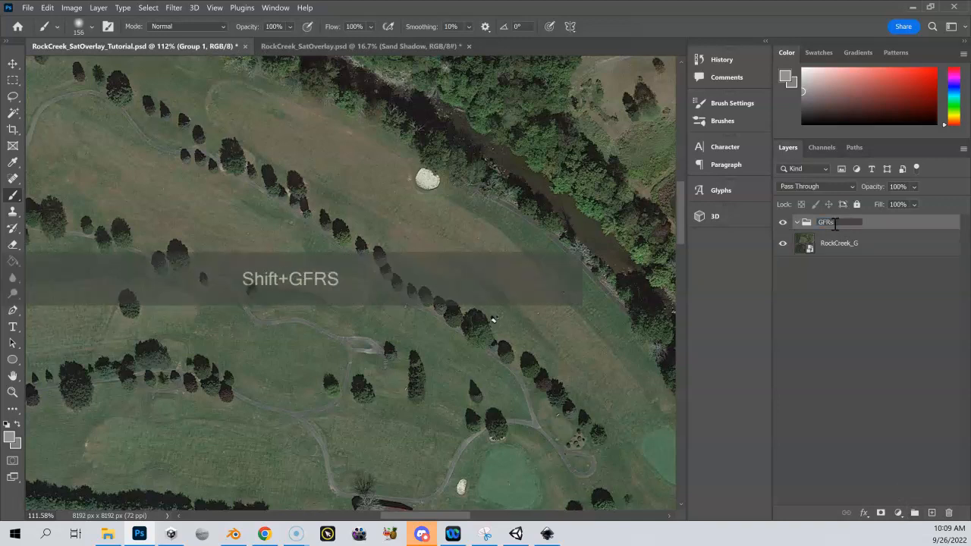
pyautogui.press('Return')
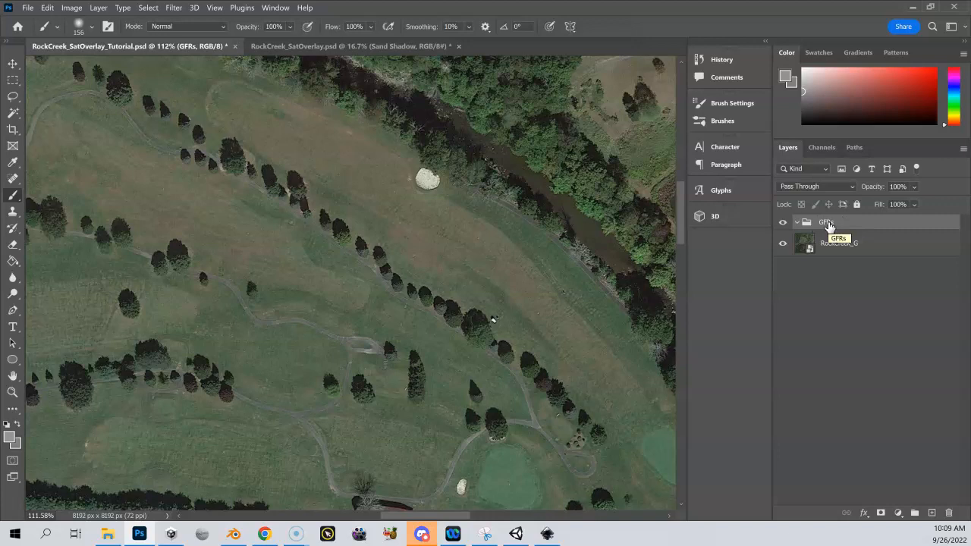
# Add a new layer inside the GFRs group and name it Rough.
pyautogui.press('space')
pyautogui.moveTo(329, 222); pyautogui.dragTo(359, 211)
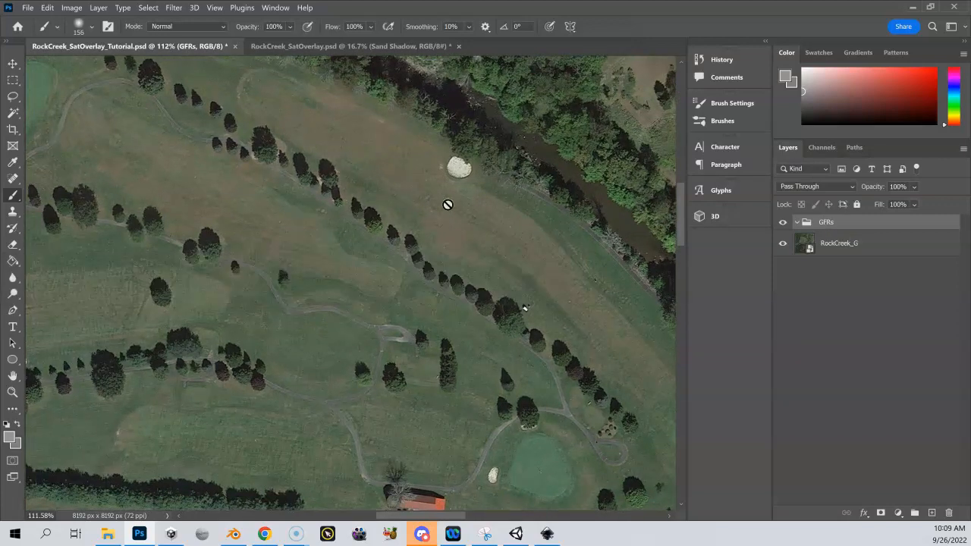
pyautogui.click(932, 514)
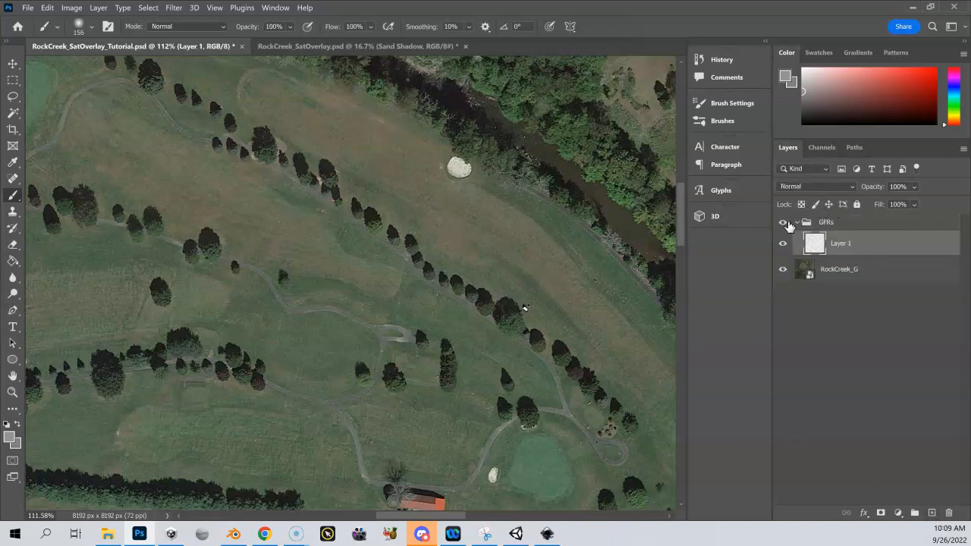
pyautogui.doubleClick(840, 243)
pyautogui.write('Rou')
pyautogui.press('BackSpace')
pyautogui.write('ugh')
pyautogui.press('Return')
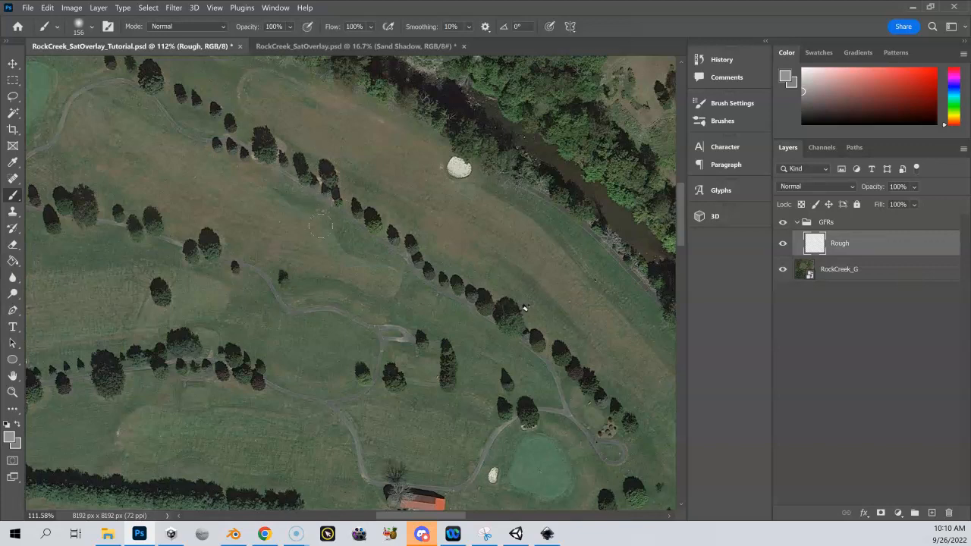
# Activate the Eyedropper tool and set it to sample from All Layers.
pyautogui.click(14, 164)
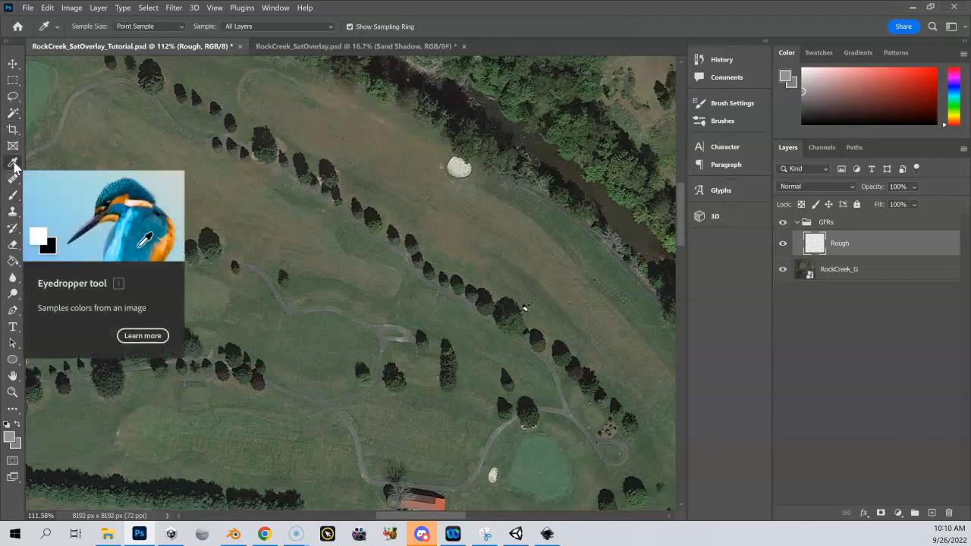
pyautogui.rightClick(14, 164)
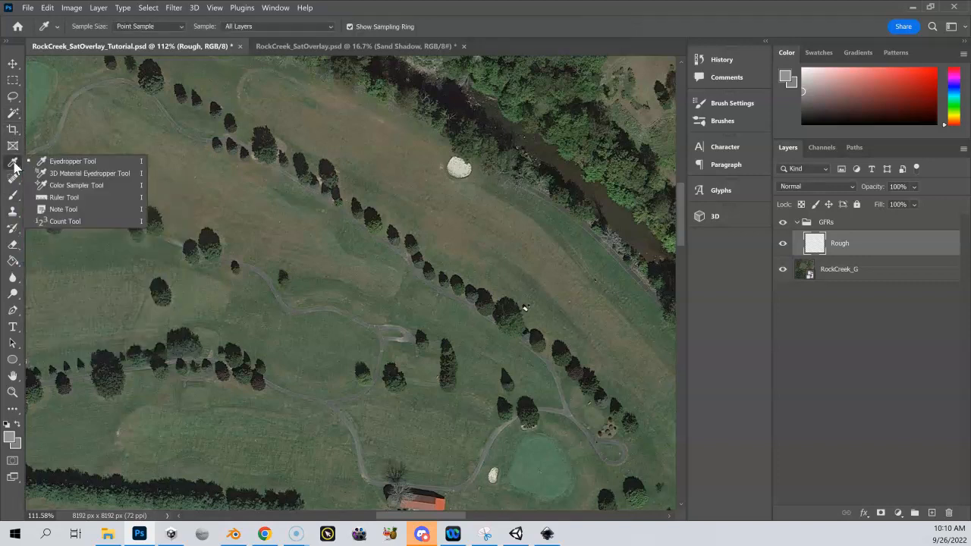
pyautogui.click(74, 161)
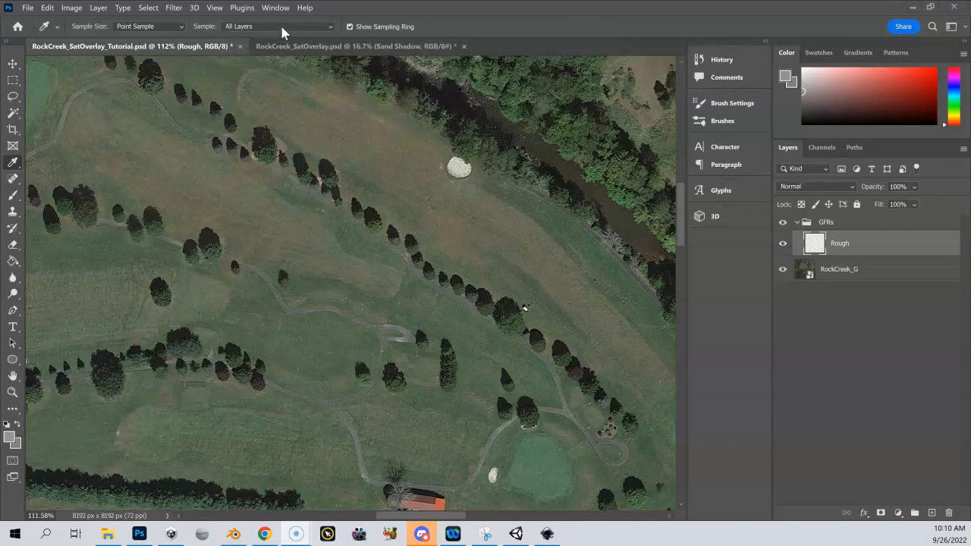
pyautogui.click(330, 29)
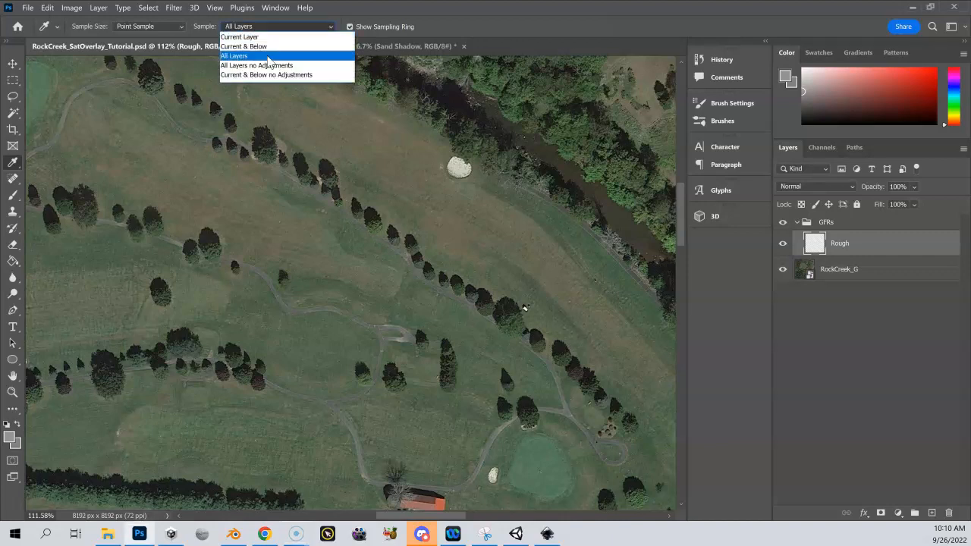
pyautogui.click(267, 59)
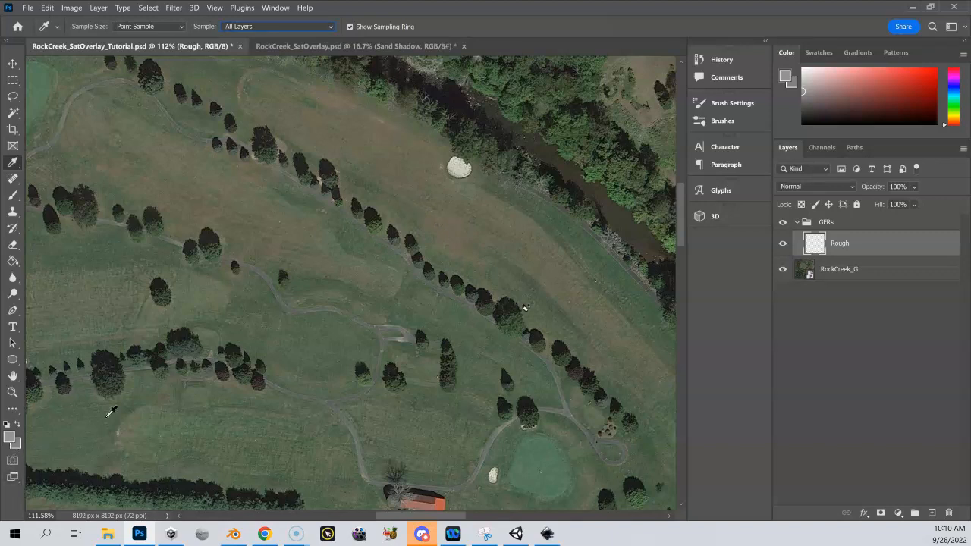
# Sample two grass tones from the hole beside the river as the foreground and background colors.
pyautogui.click(479, 271)
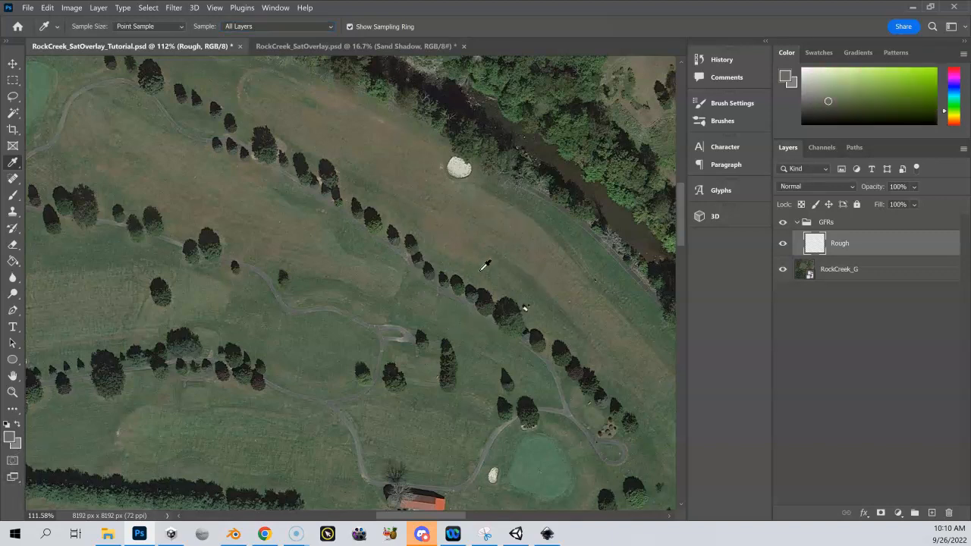
pyautogui.click(17, 424)
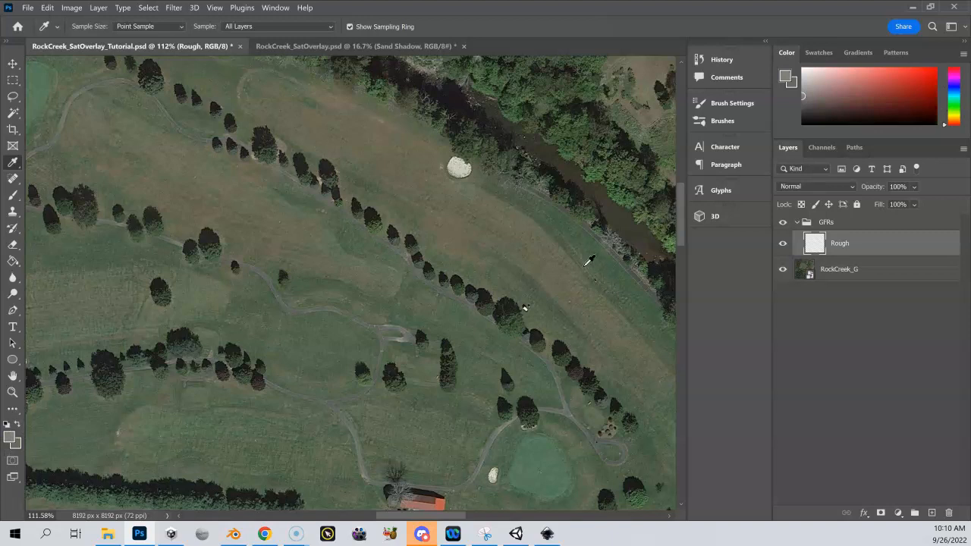
pyautogui.click(565, 270)
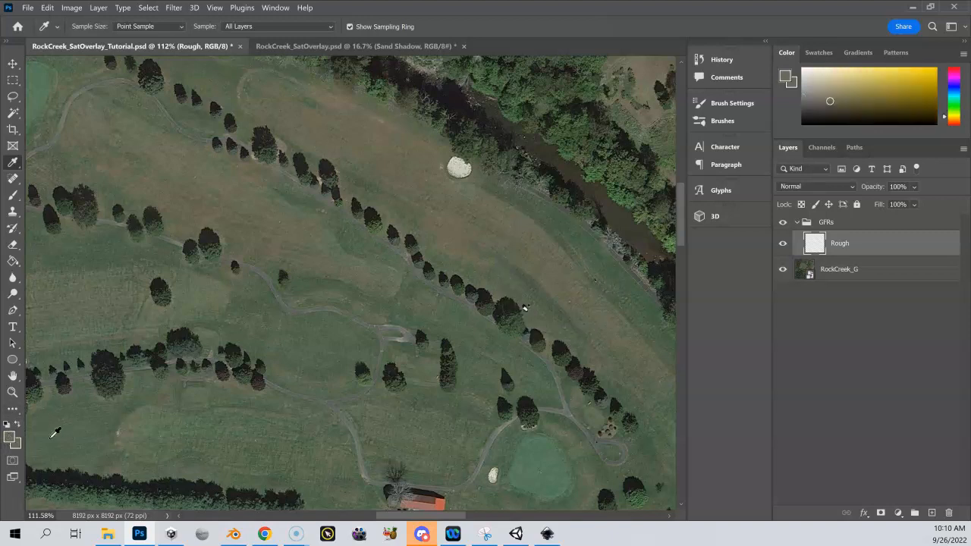
pyautogui.press('x')
pyautogui.press('x')
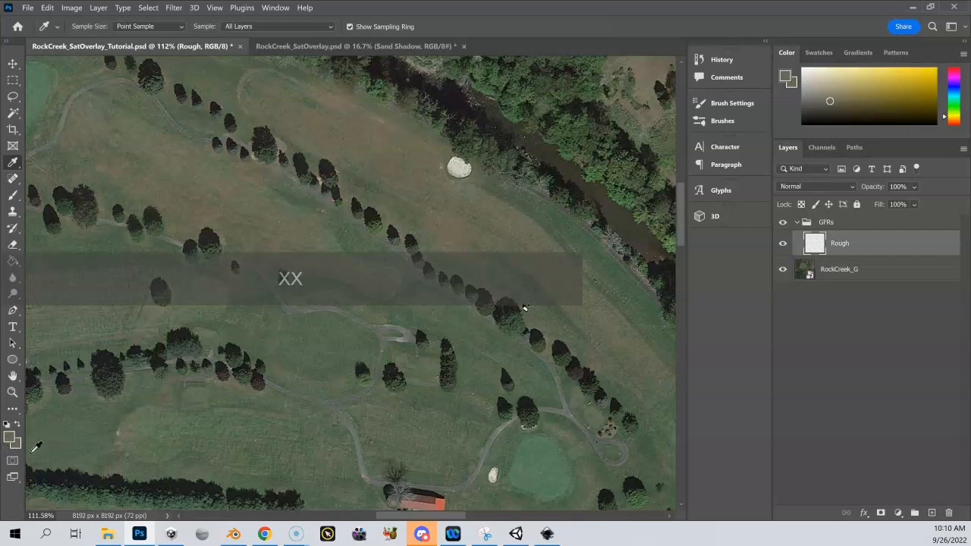
# Sample the pale bunker sand and a dark tree as background and foreground colors, swapping the two repeatedly.
pyautogui.click(464, 166)
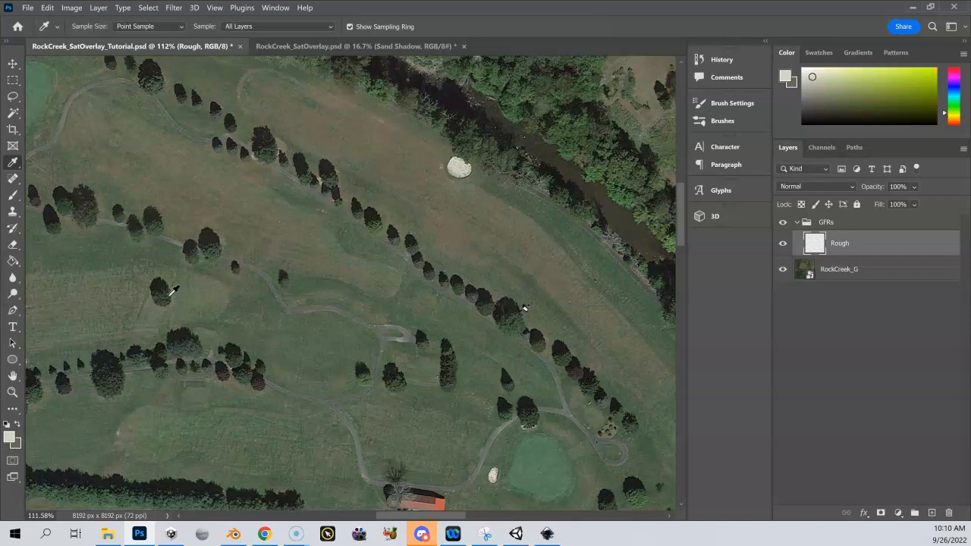
pyautogui.press('x')
pyautogui.click(170, 296)
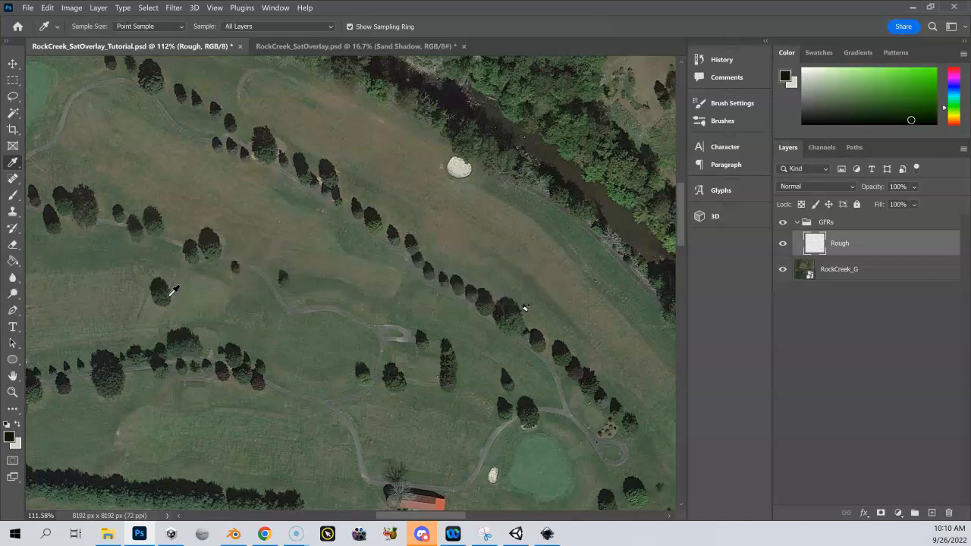
pyautogui.click(17, 445)
pyautogui.press('x')
pyautogui.press('x')
pyautogui.press('x')
pyautogui.press('x')
pyautogui.press('x')
pyautogui.press('x')
pyautogui.press('x')
pyautogui.press('x')
pyautogui.press('x')
pyautogui.press('x')
# Sample a brown grass tone and a green grass tone from the fairway below the bunker as background and foreground colors.
pyautogui.keyDown('alt'); pyautogui.scroll(3, 466, 226); pyautogui.keyUp('alt')
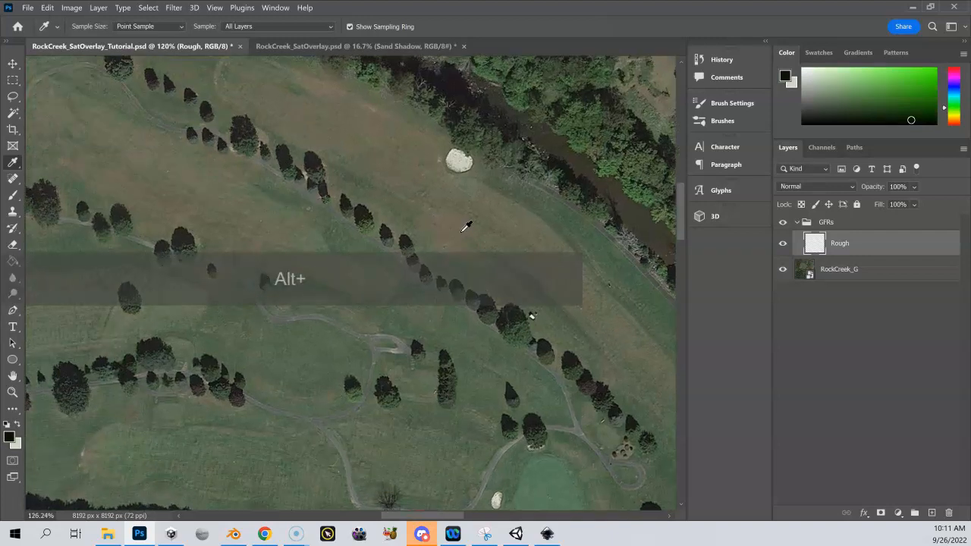
pyautogui.keyDown('alt'); pyautogui.scroll(2, 466, 226); pyautogui.keyUp('alt')
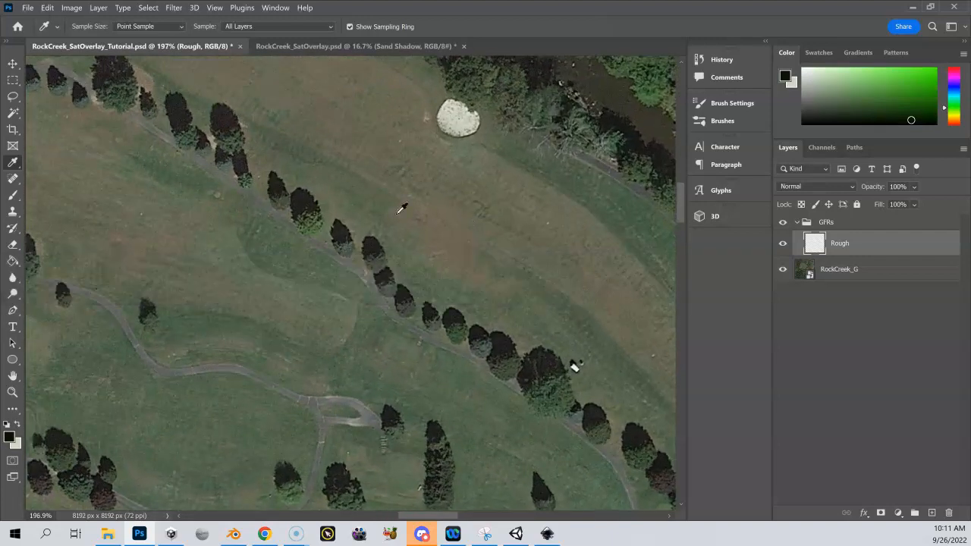
pyautogui.click(469, 263)
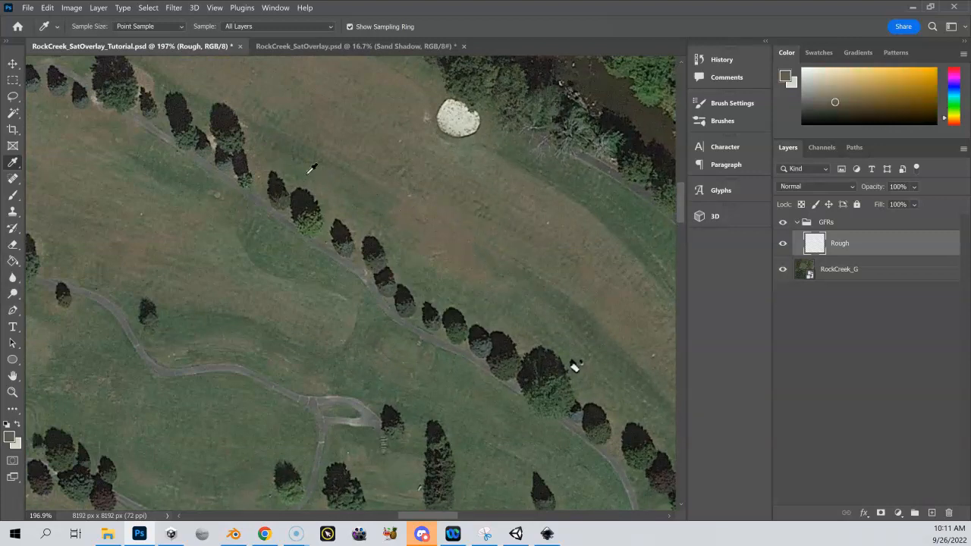
pyautogui.moveTo(405, 221); pyautogui.dragTo(175, 221)
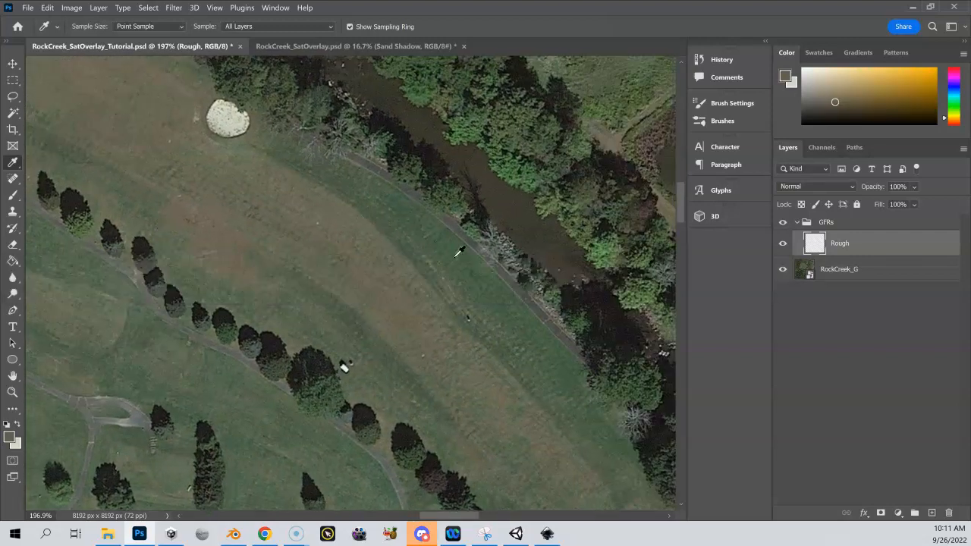
pyautogui.moveTo(272, 224); pyautogui.dragTo(505, 376)
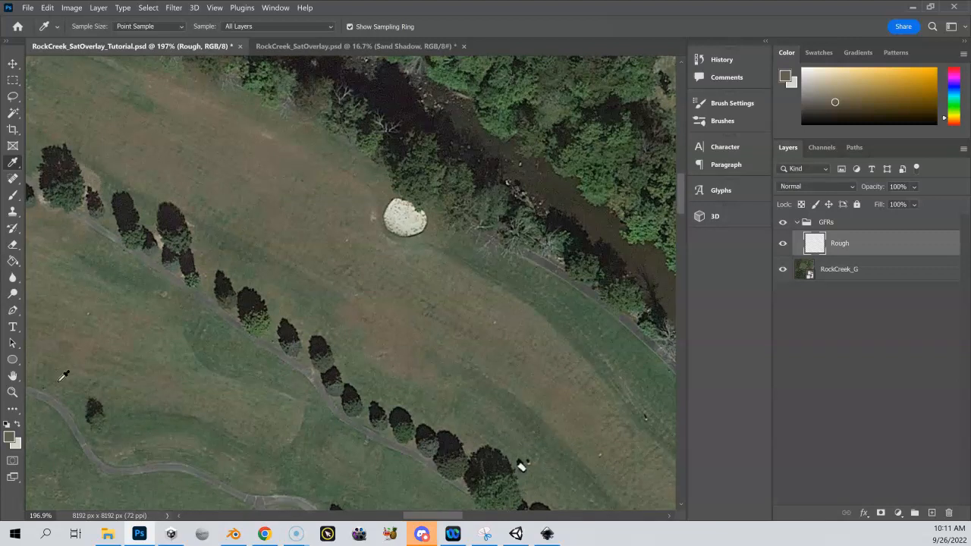
pyautogui.press('x')
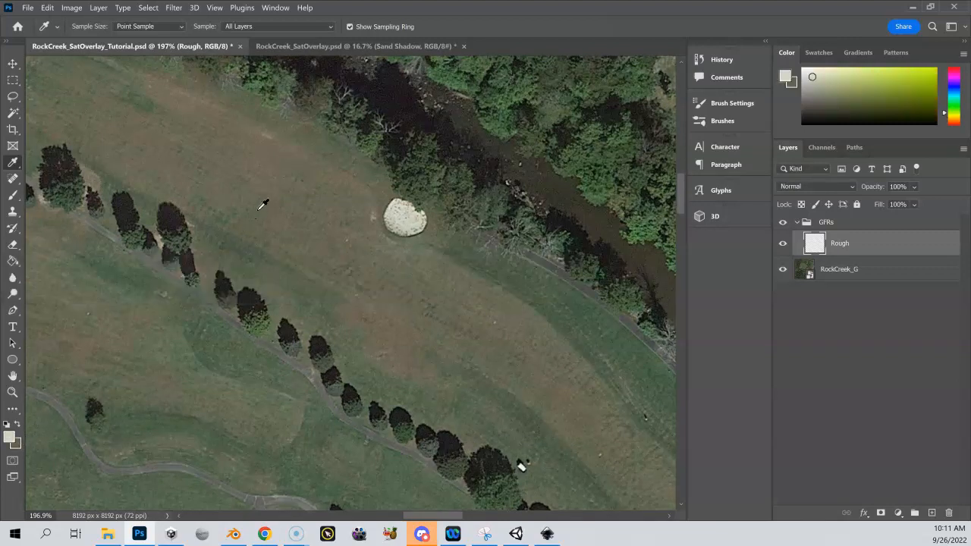
pyautogui.moveTo(295, 249); pyautogui.dragTo(312, 197)
pyautogui.scroll(1, 339, 228)
pyautogui.scroll(9, 339, 227)
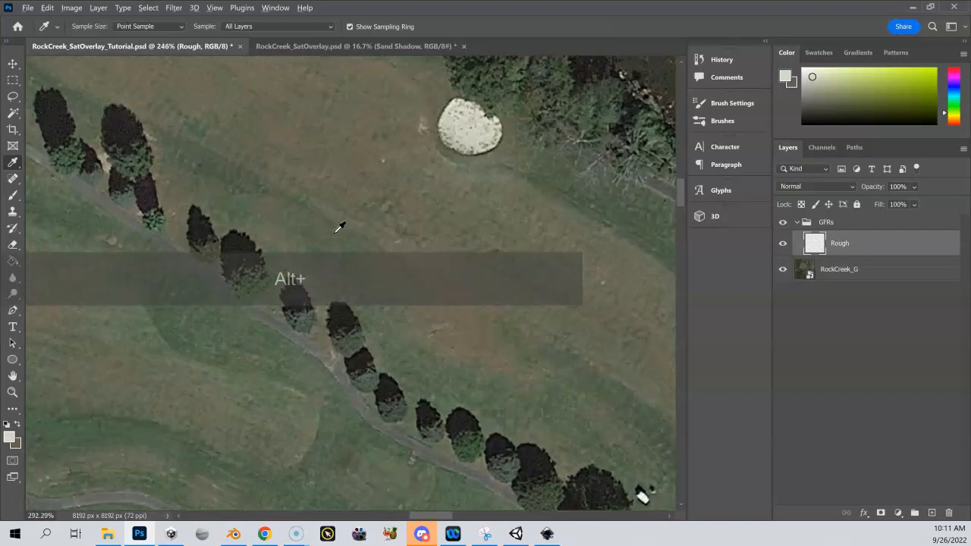
pyautogui.click(547, 361)
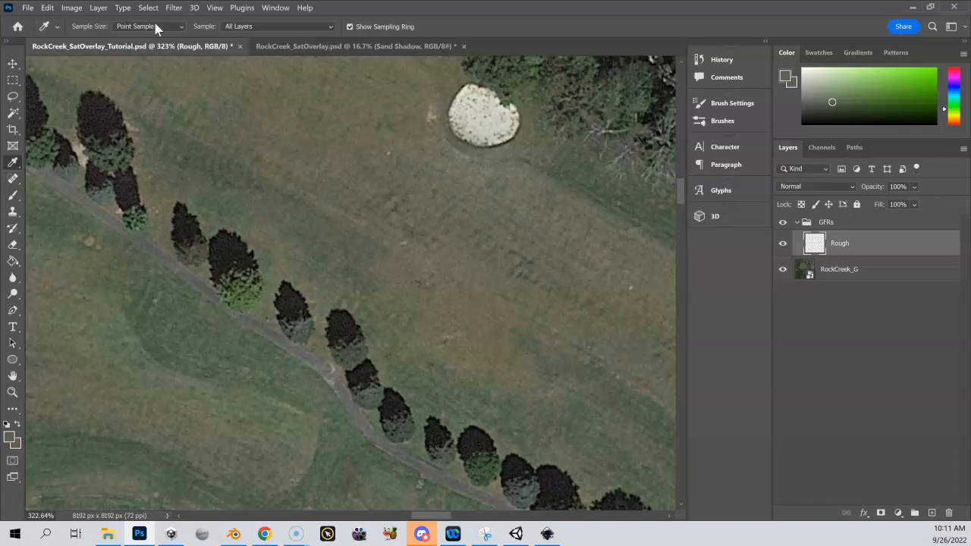
# Fill the Rough layer with a Clouds render using the two sampled grass colors.
pyautogui.click(173, 9)
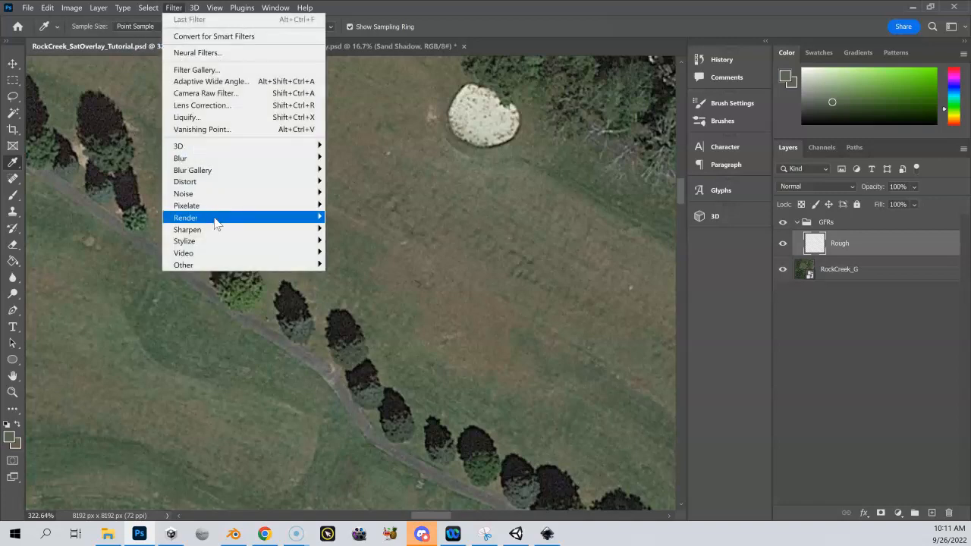
pyautogui.moveTo(215, 219)
pyautogui.click(351, 257)
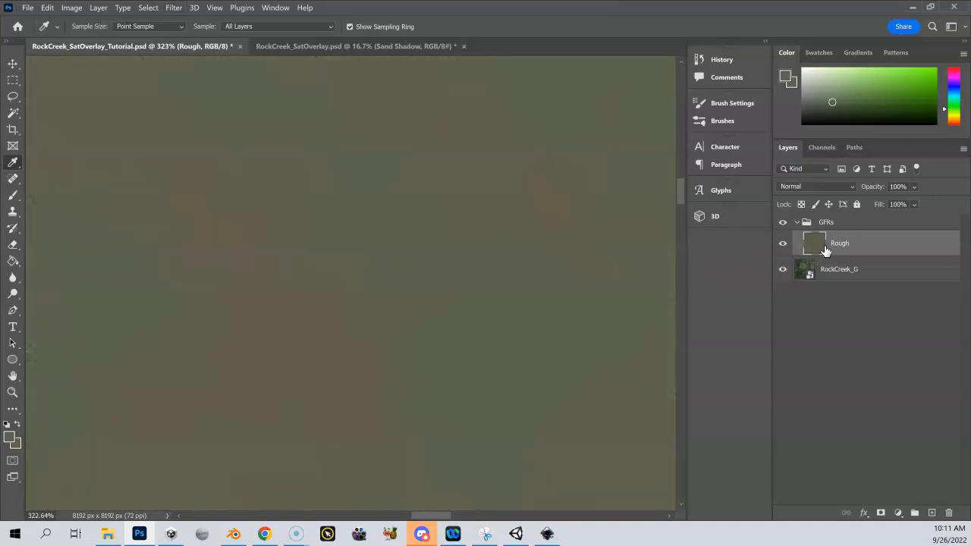
# Examine the cloud texture across the canvas and compare it with the satellite image by hiding and reshowing the Rough layer.
pyautogui.keyDown('alt'); pyautogui.scroll(-1, 326, 241); pyautogui.keyUp('alt')
pyautogui.keyDown('alt'); pyautogui.scroll(-10, 326, 241); pyautogui.keyUp('alt')
pyautogui.keyDown('alt'); pyautogui.scroll(-10, 326, 241); pyautogui.keyUp('alt')
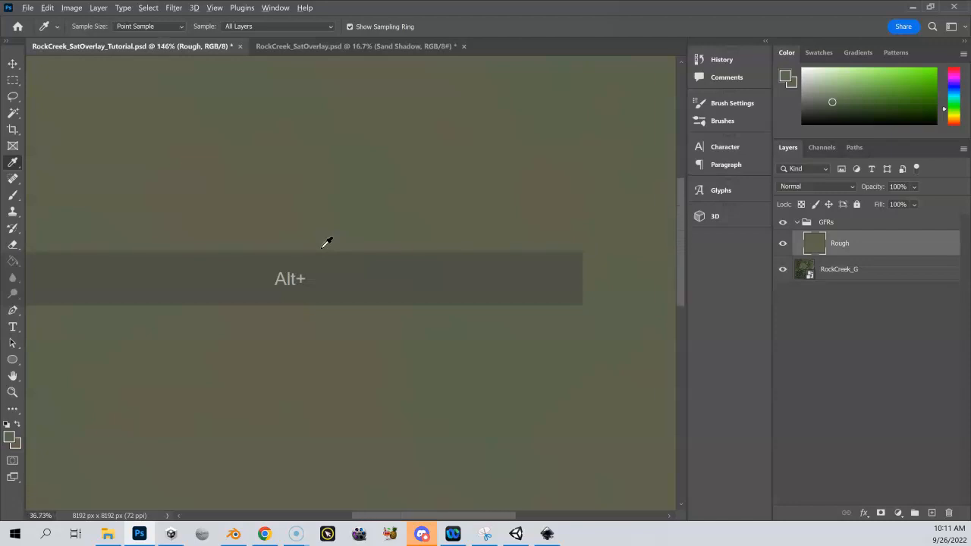
pyautogui.keyDown('alt'); pyautogui.scroll(-3, 326, 241); pyautogui.keyUp('alt')
pyautogui.hotkey('alt', 'space')
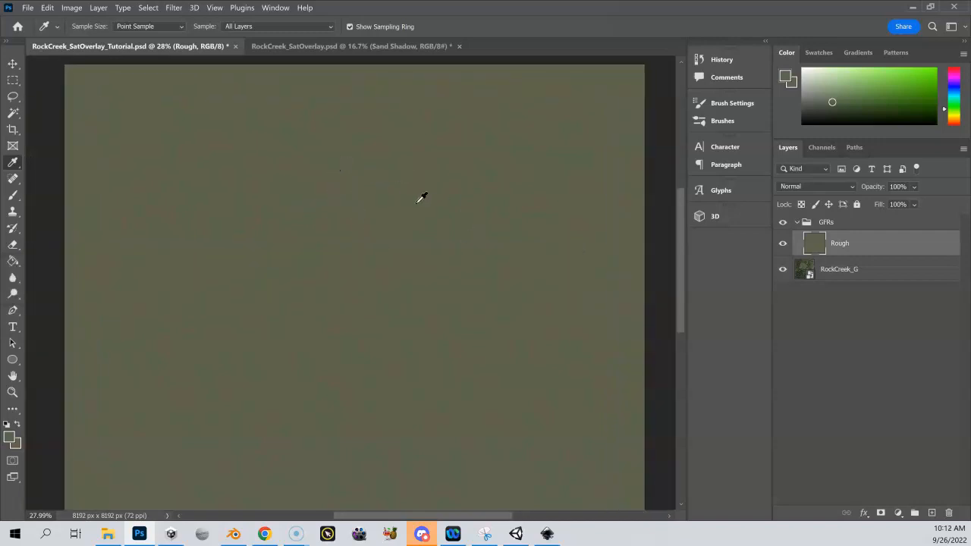
pyautogui.keyDown('alt'); pyautogui.scroll(3, 385, 225); pyautogui.keyUp('alt')
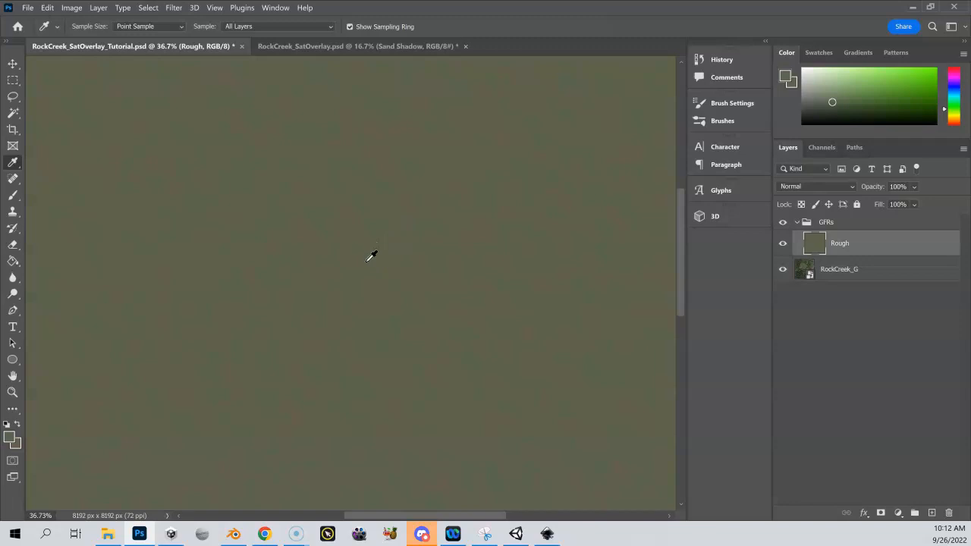
pyautogui.scroll(1, 298, 243)
pyautogui.scroll(5, 298, 243)
pyautogui.click(782, 243)
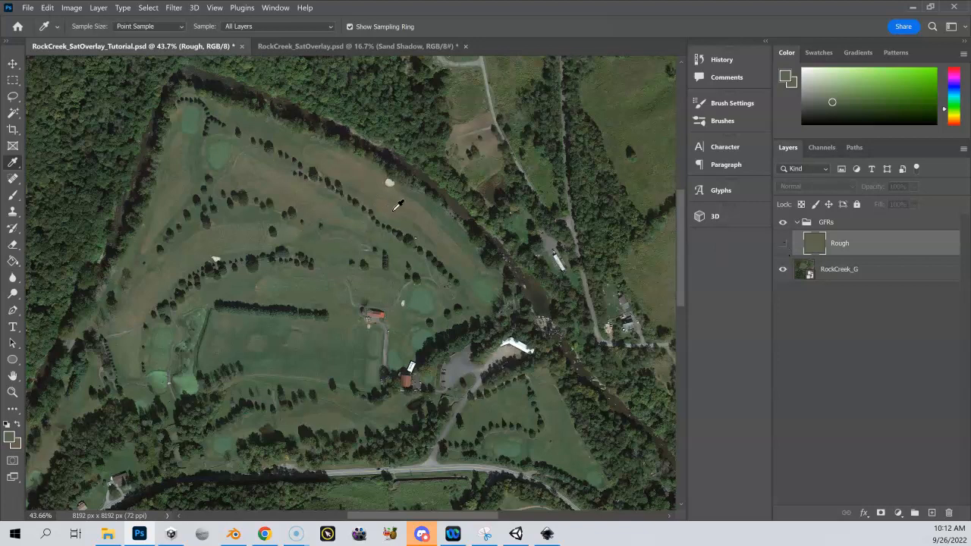
pyautogui.click(782, 243)
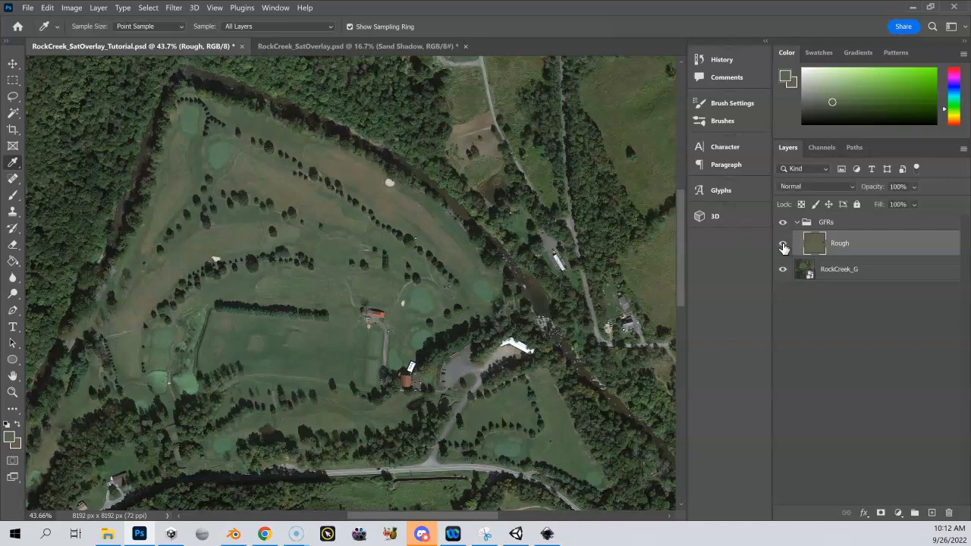
# Add 7.73% uniform, monochromatic noise to the Rough layer.
pyautogui.click(146, 9)
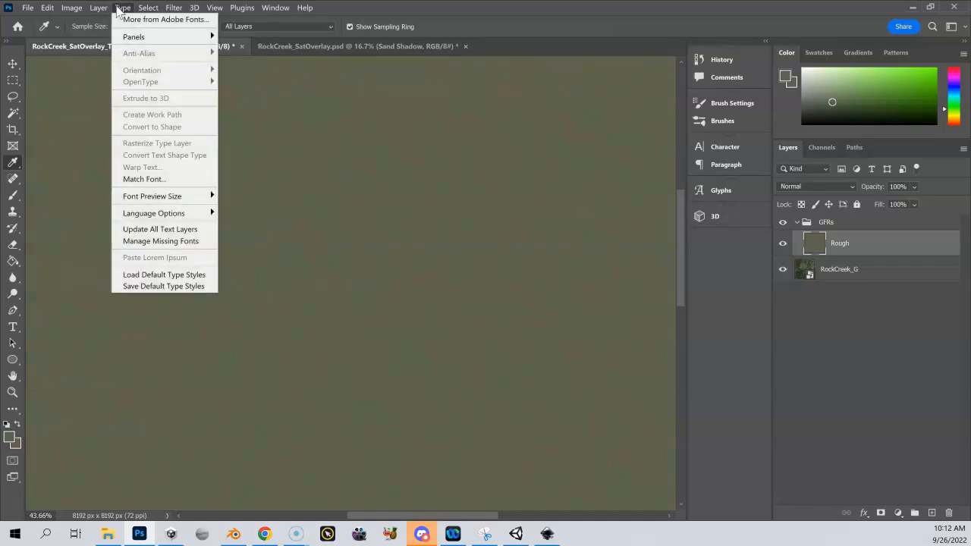
pyautogui.moveTo(173, 8)
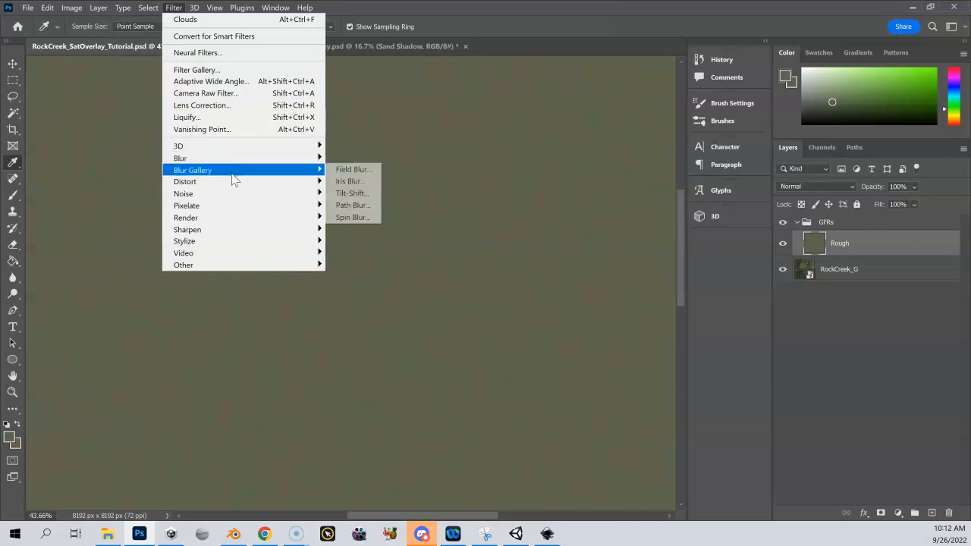
pyautogui.moveTo(238, 196)
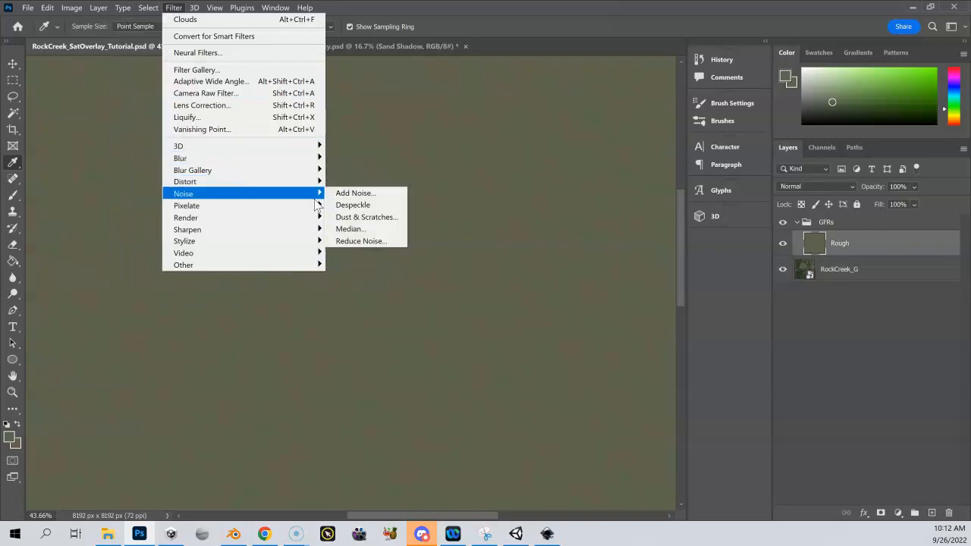
pyautogui.click(352, 193)
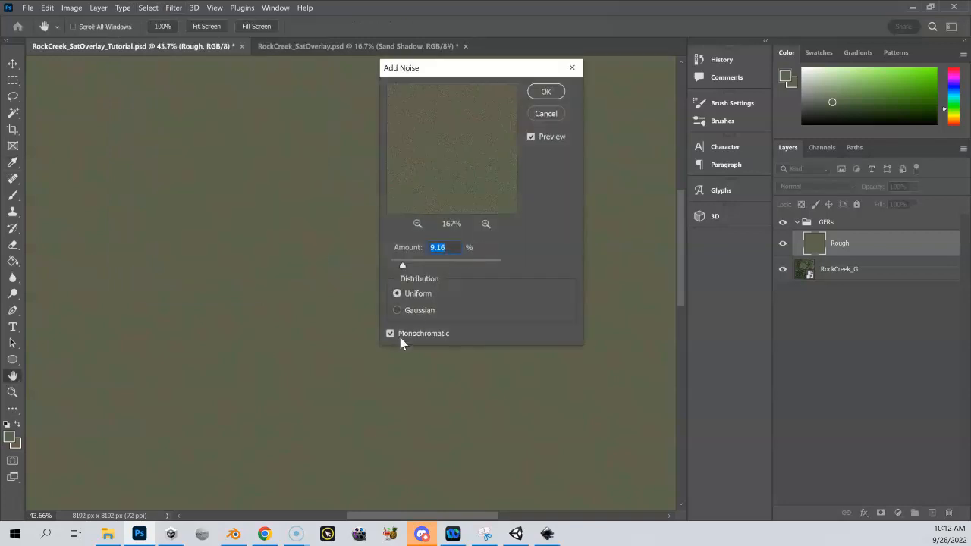
pyautogui.click(390, 333)
pyautogui.moveTo(402, 269); pyautogui.dragTo(402, 266)
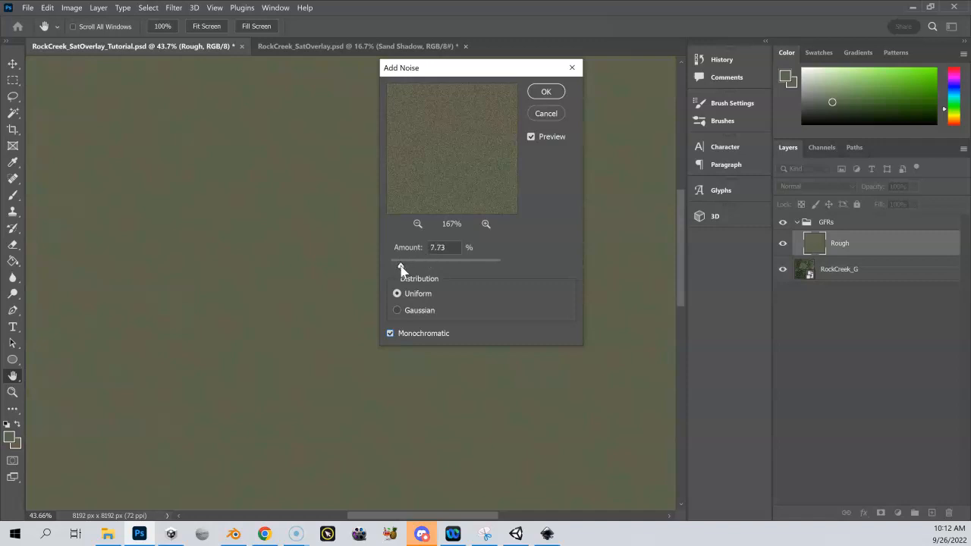
pyautogui.click(545, 92)
pyautogui.press('i')
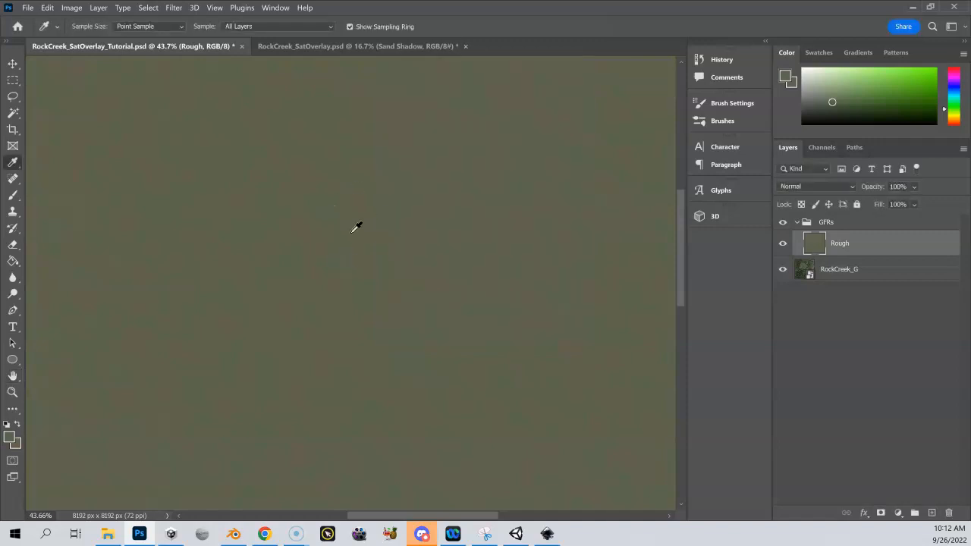
# Soften the Rough layer's noise with a Gaussian Blur of 2.0 pixels radius and check the texture across the canvas.
pyautogui.click(148, 7)
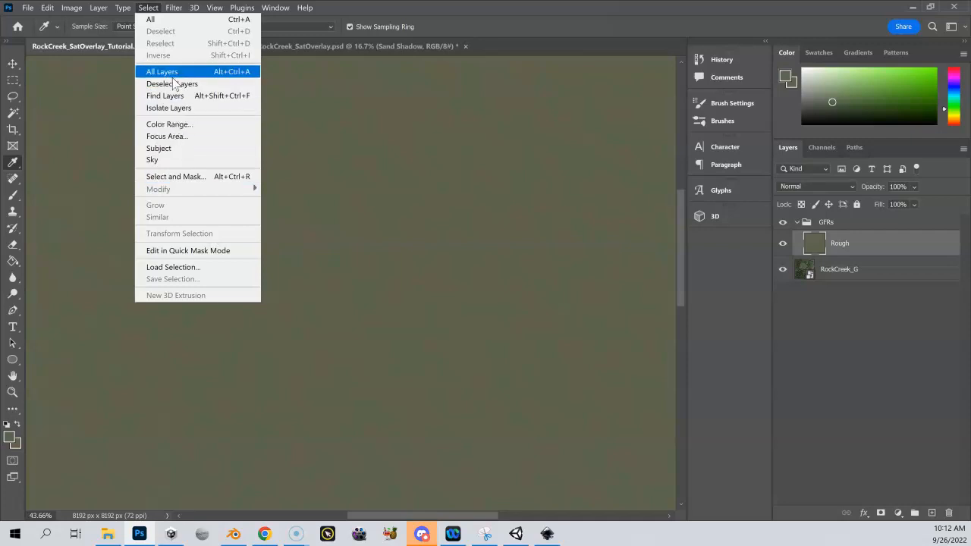
pyautogui.click(174, 8)
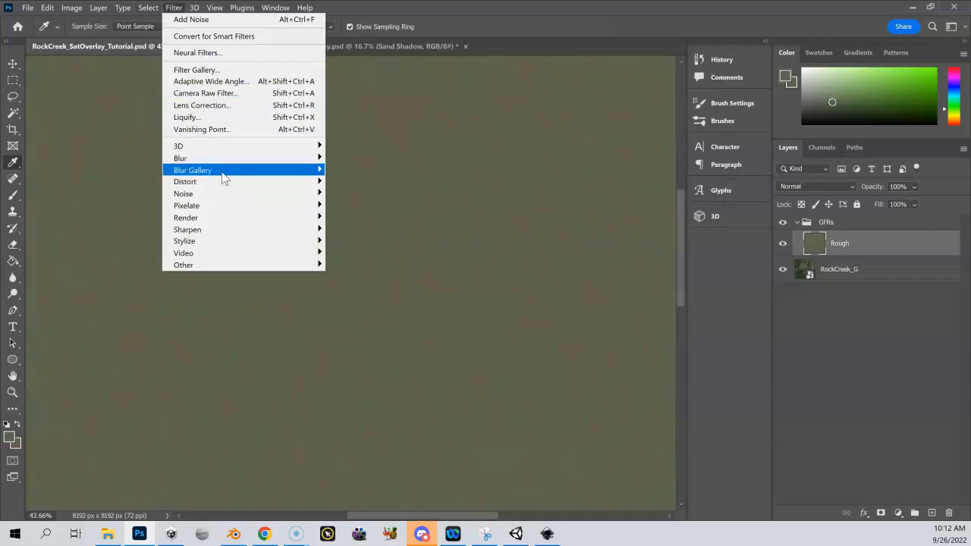
pyautogui.moveTo(221, 158)
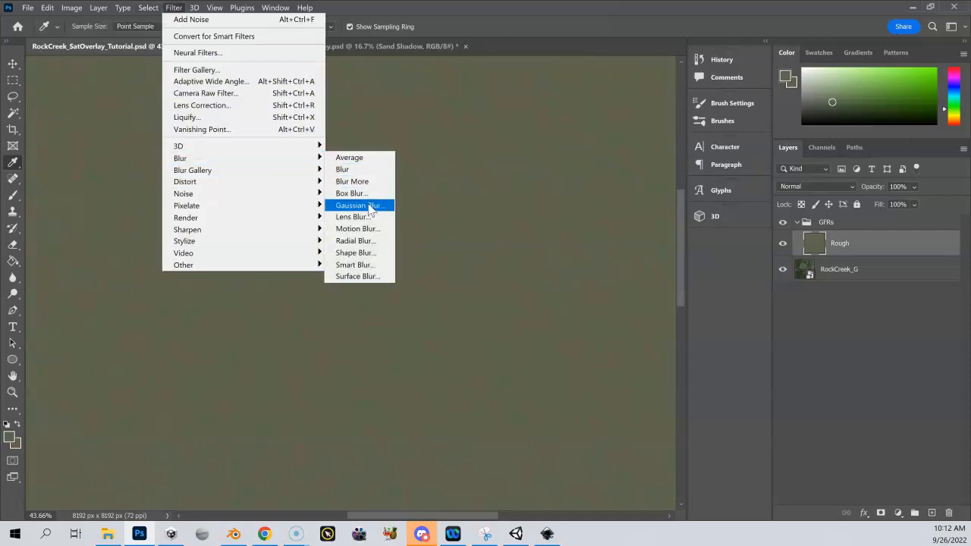
pyautogui.click(363, 206)
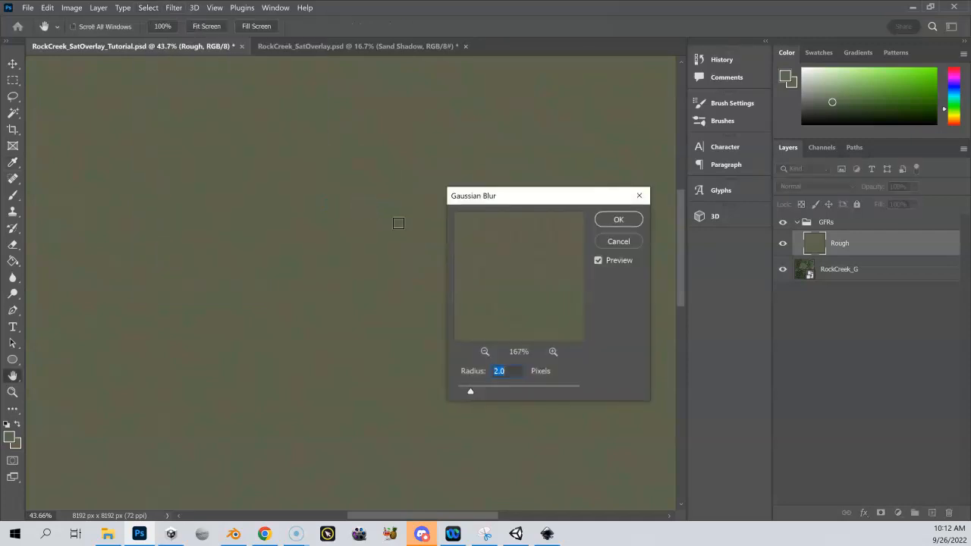
pyautogui.click(613, 220)
pyautogui.press('i')
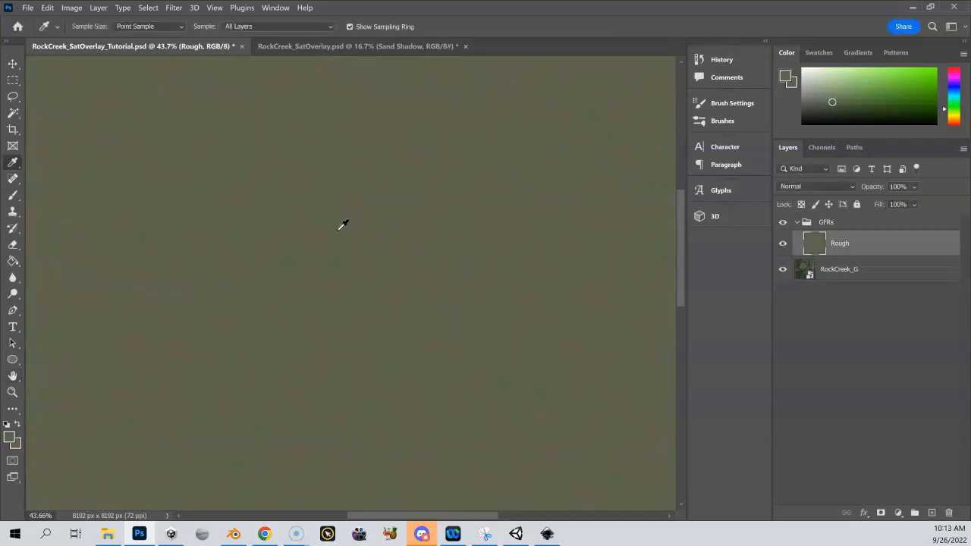
pyautogui.scroll(-1, 342, 225)
pyautogui.scroll(-3, 342, 225)
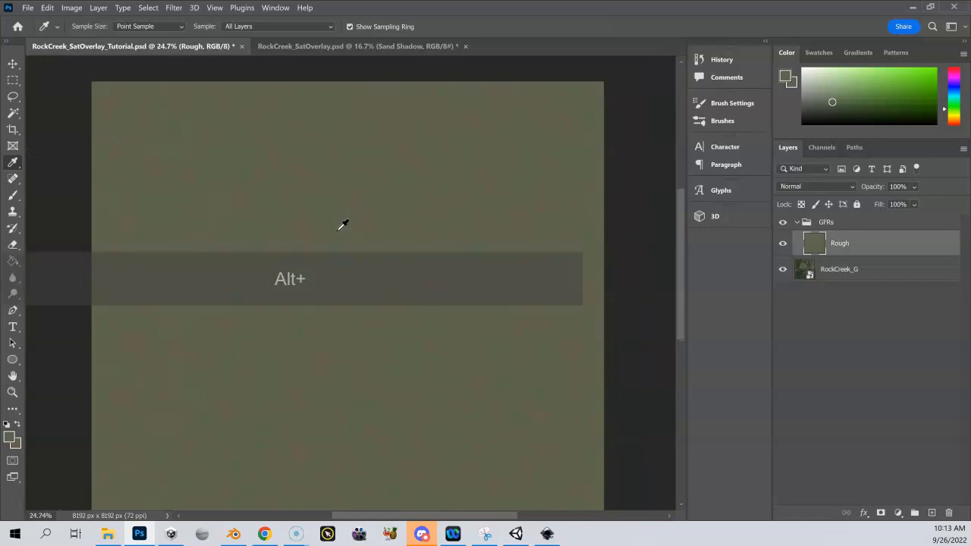
pyautogui.hotkey('alt', 'space')
pyautogui.moveTo(331, 210); pyautogui.dragTo(324, 181)
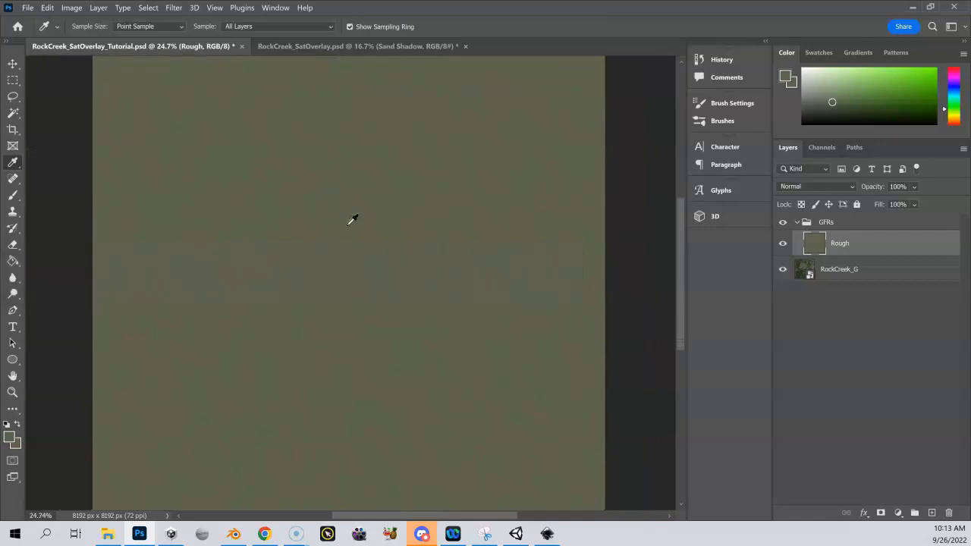
pyautogui.scroll(2, 352, 242)
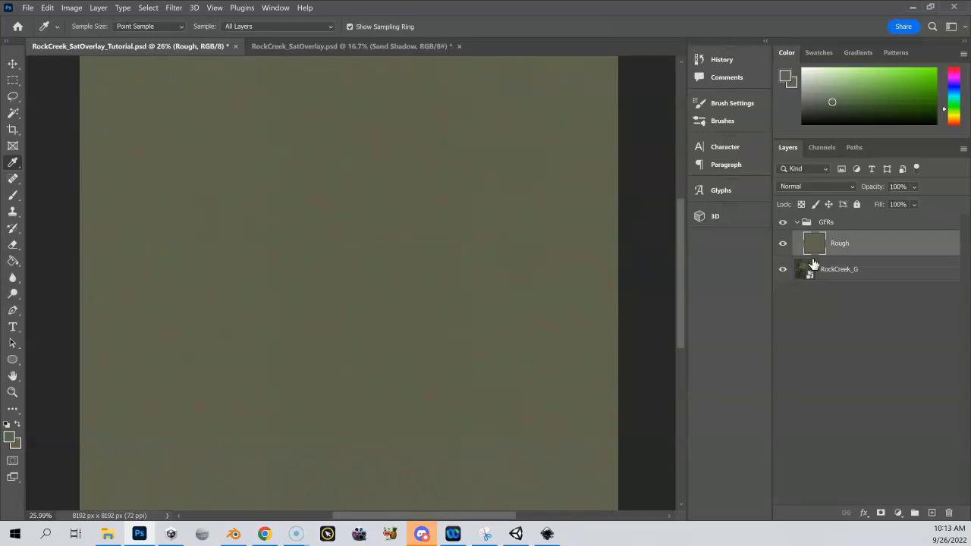
# Hide the Rough layer to expose the putting greens and add a new layer named Greens above it.
pyautogui.click(782, 242)
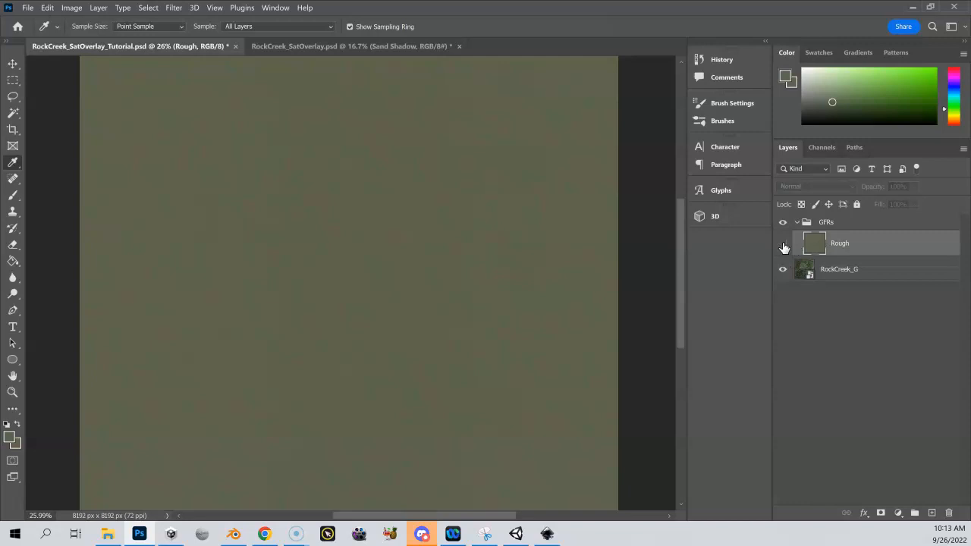
pyautogui.scroll(1, 371, 239)
pyautogui.scroll(10, 371, 239)
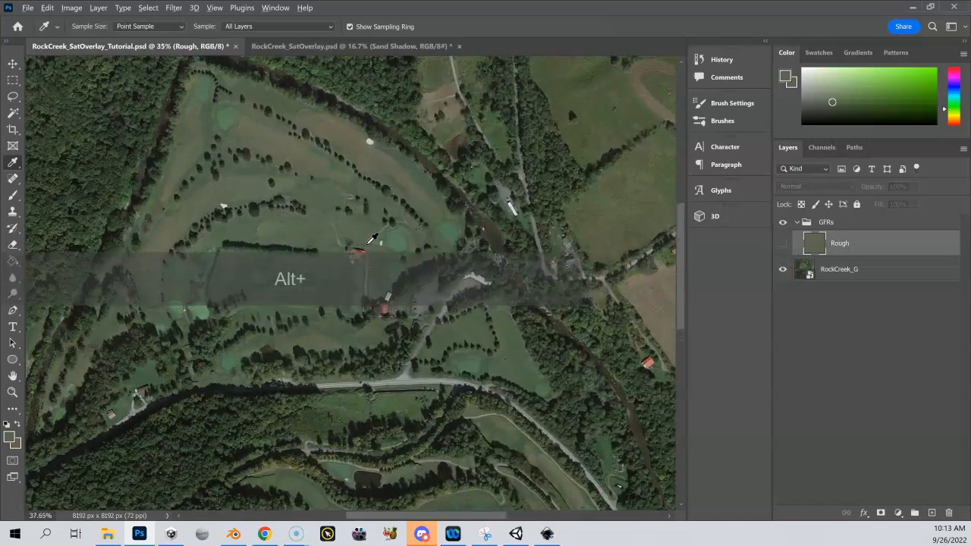
pyautogui.scroll(10, 371, 240)
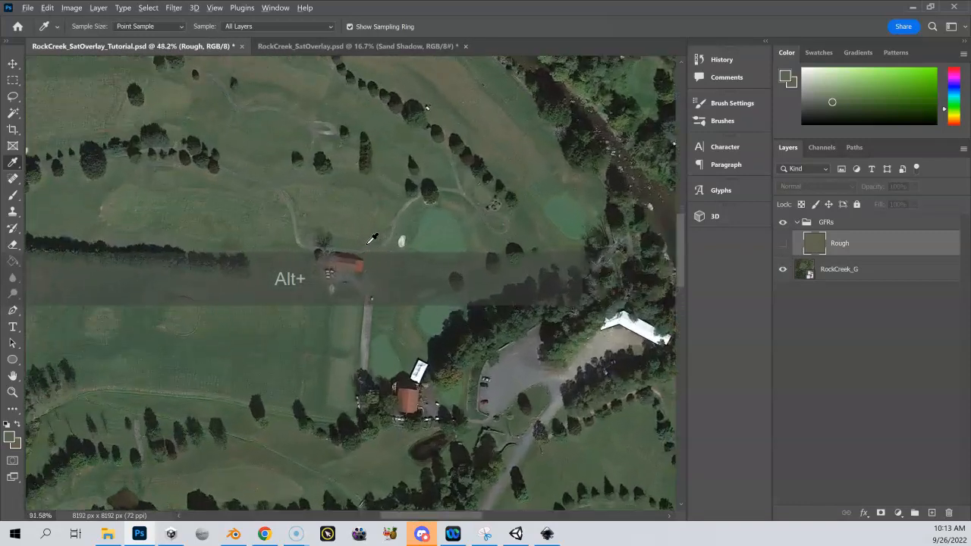
pyautogui.moveTo(423, 193); pyautogui.dragTo(170, 225)
pyautogui.scroll(8, 170, 224)
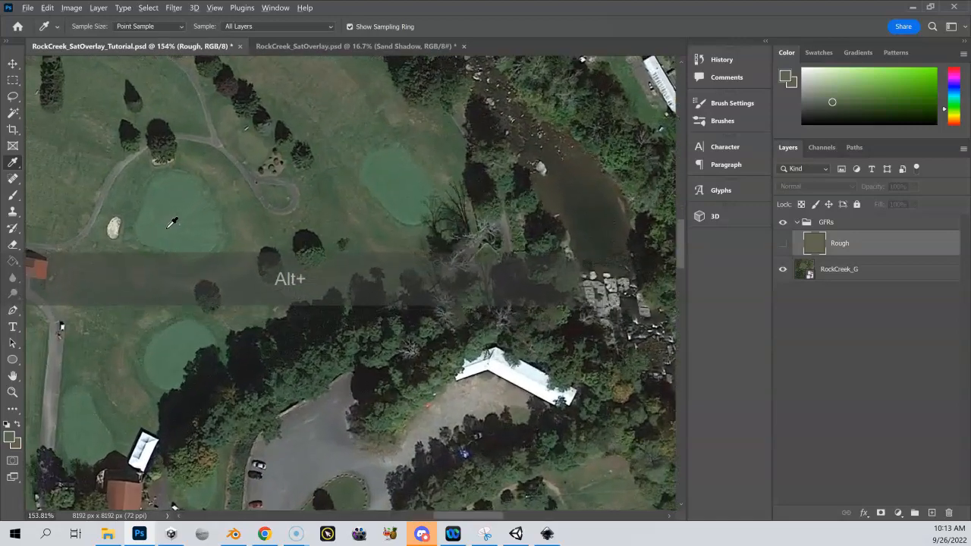
pyautogui.scroll(1, 178, 220)
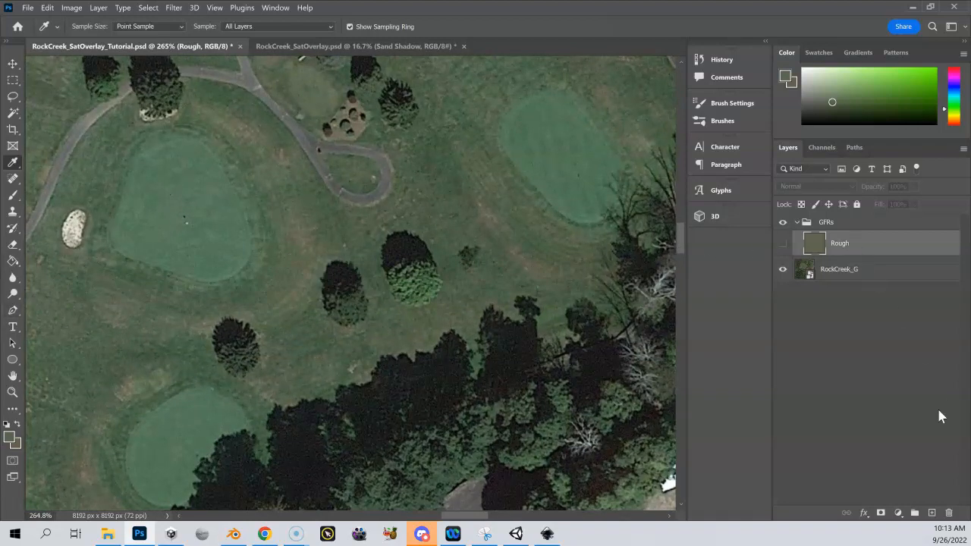
pyautogui.click(933, 512)
pyautogui.doubleClick(840, 245)
pyautogui.write('Greens')
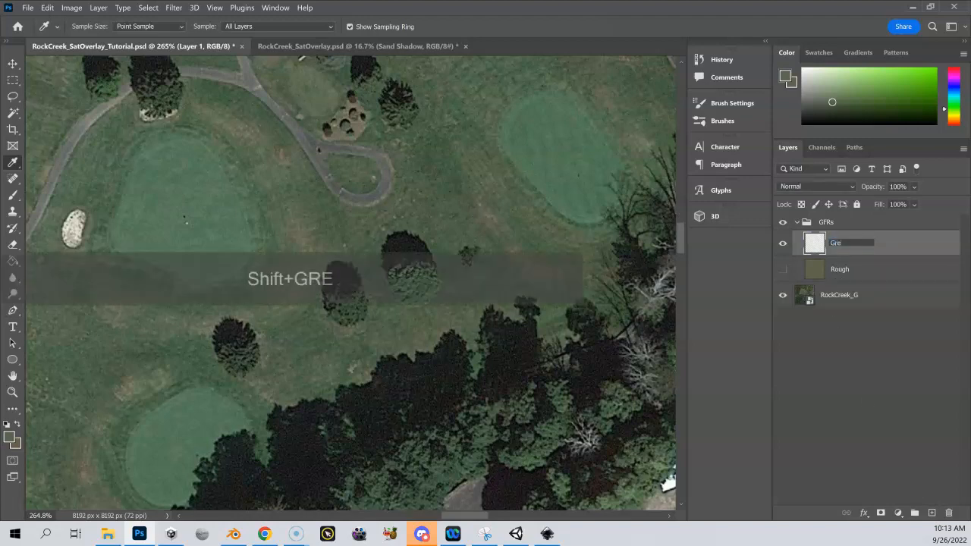
pyautogui.press('Return')
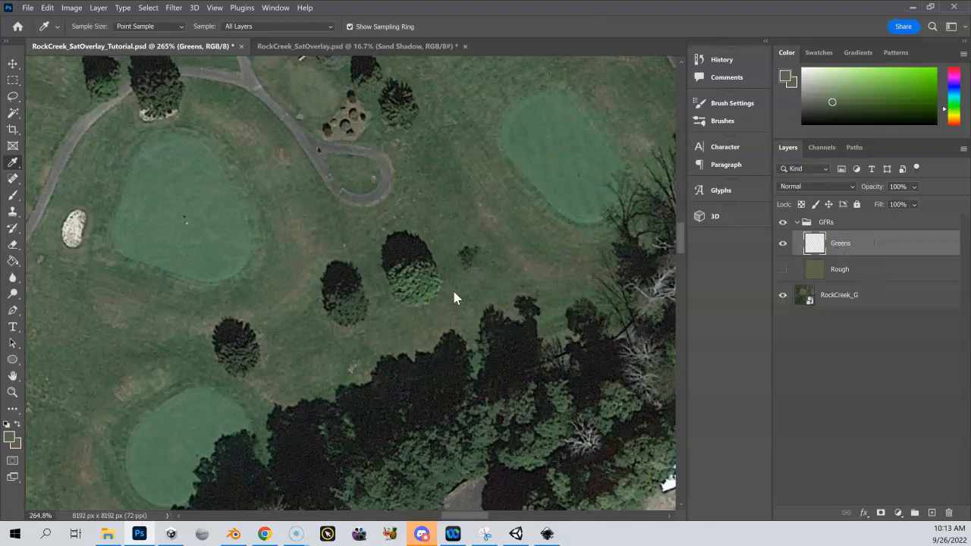
# Sample two green tones from the putting green beside the small bunker as background and foreground colors.
pyautogui.click(221, 224)
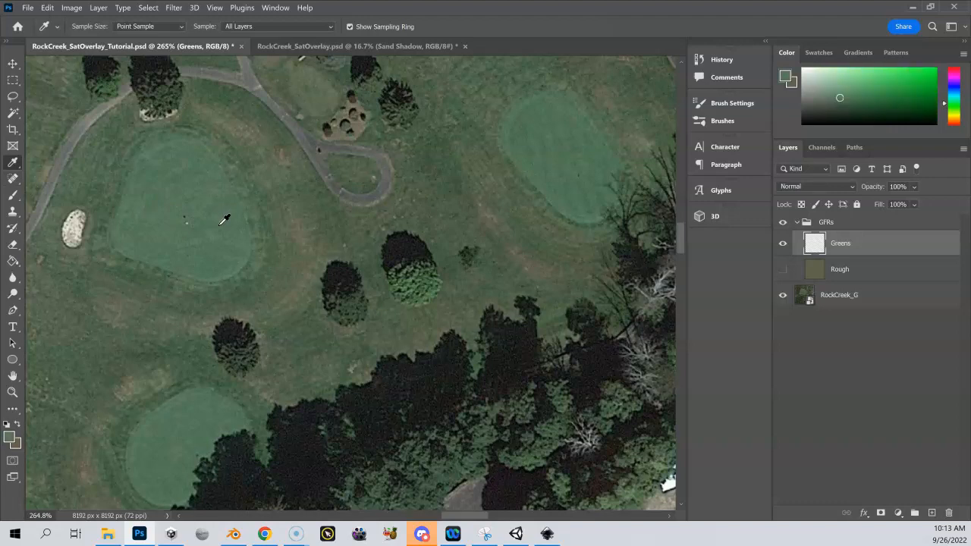
pyautogui.press('x')
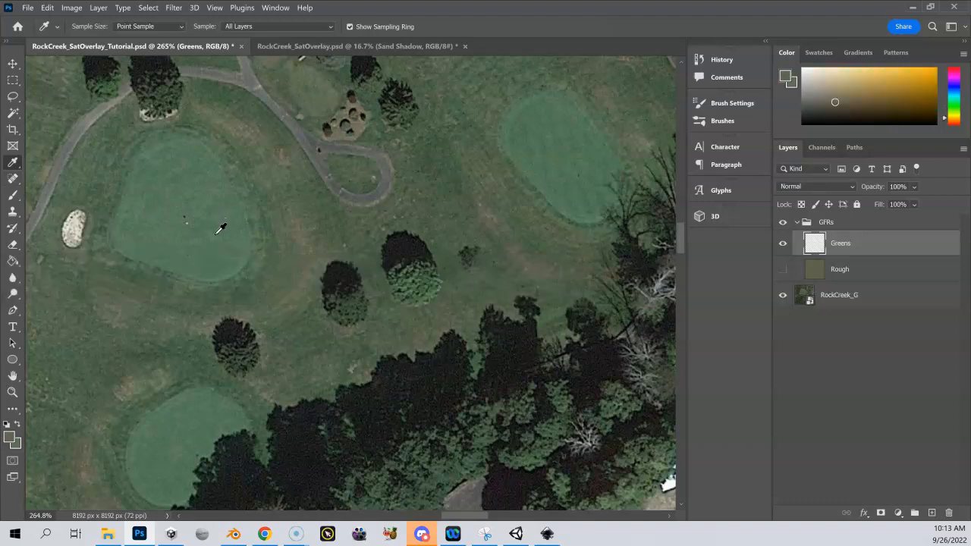
pyautogui.click(217, 234)
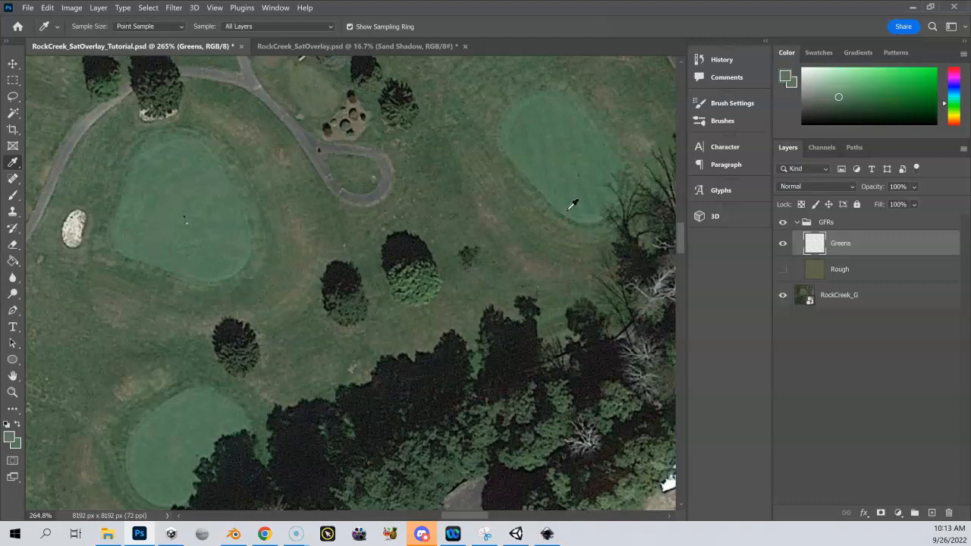
# Fill the Greens layer with a Clouds render using the two sampled green tones.
pyautogui.click(176, 8)
pyautogui.moveTo(254, 226)
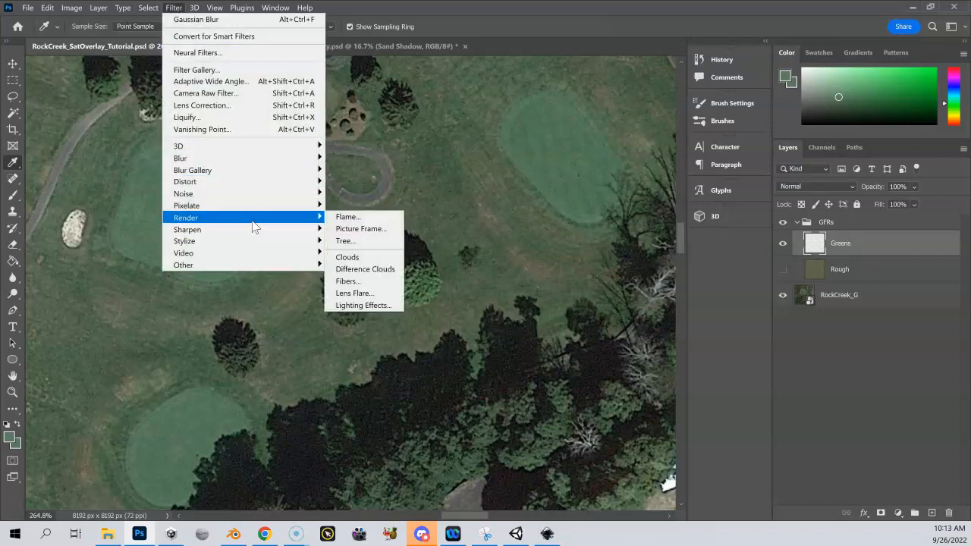
pyautogui.click(353, 257)
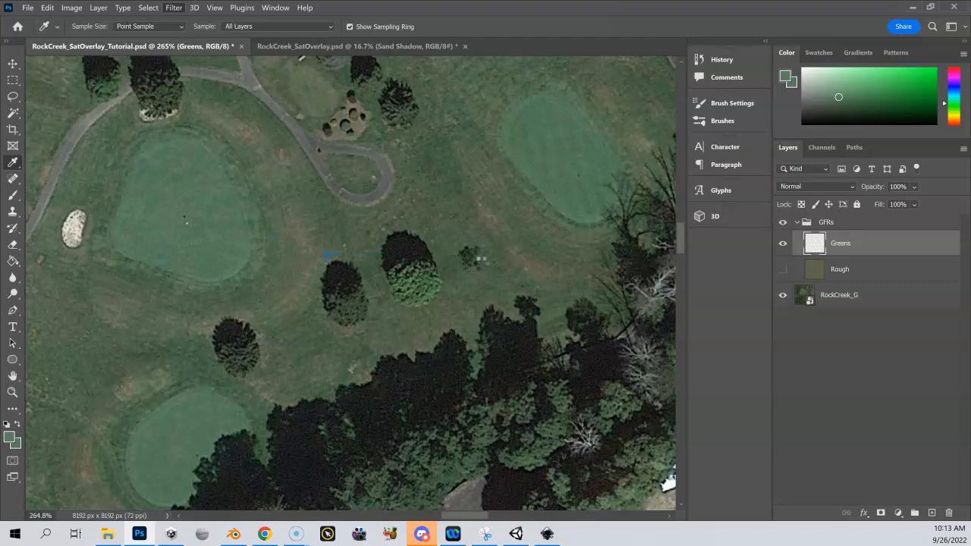
pyautogui.keyDown('alt'); pyautogui.scroll(-5, 406, 215); pyautogui.keyUp('alt')
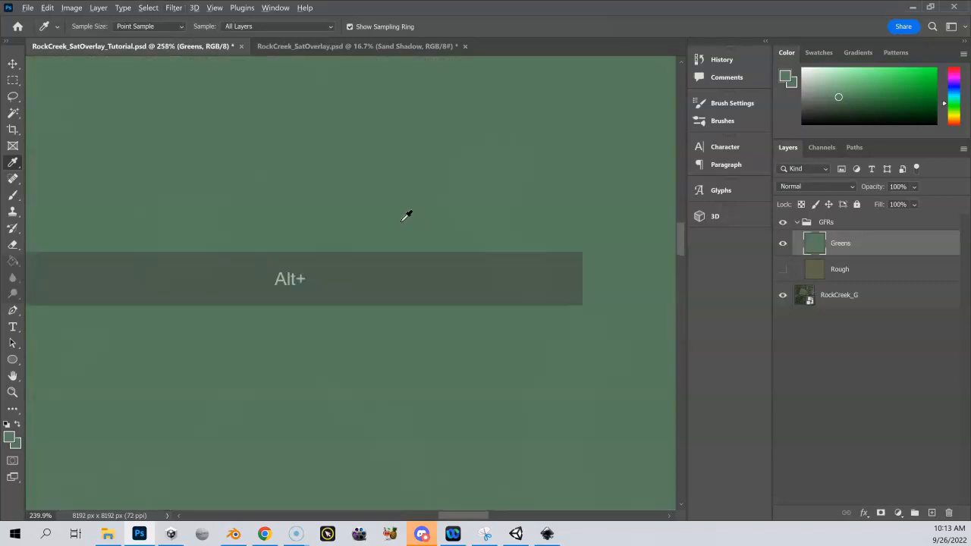
pyautogui.keyDown('alt'); pyautogui.scroll(-8, 406, 215); pyautogui.keyUp('alt')
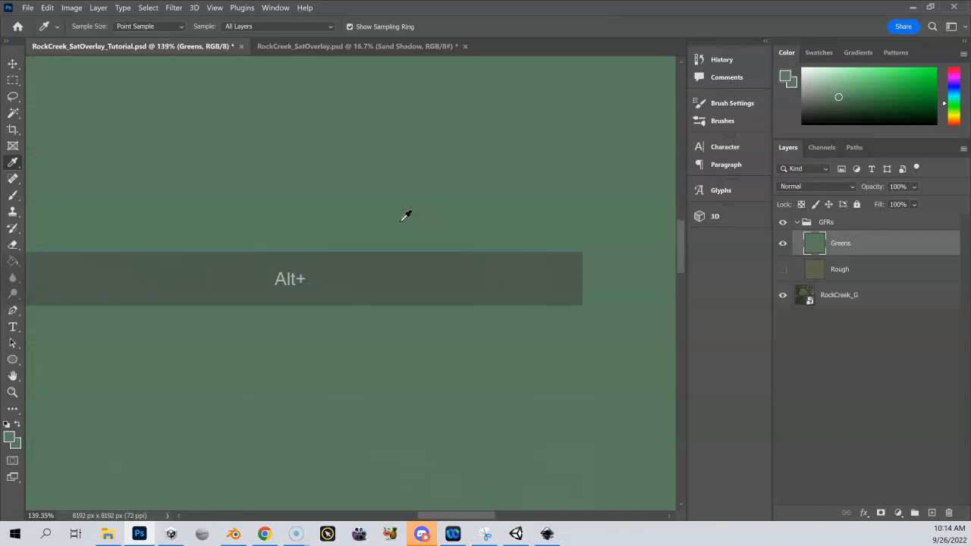
pyautogui.keyDown('alt'); pyautogui.scroll(-4, 405, 216); pyautogui.keyUp('alt')
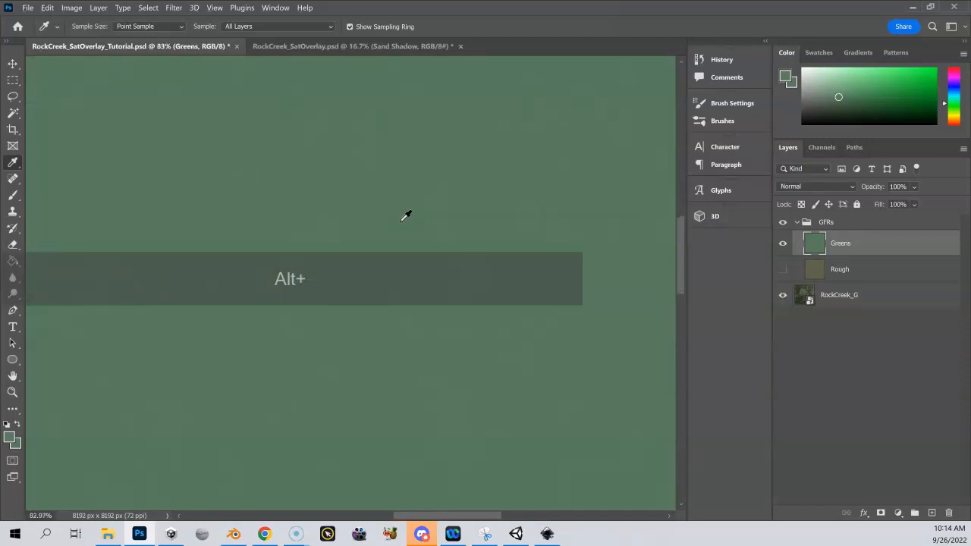
# Show the Rough layer again and compare it with the Greens layer by hiding and reshowing Greens.
pyautogui.click(782, 270)
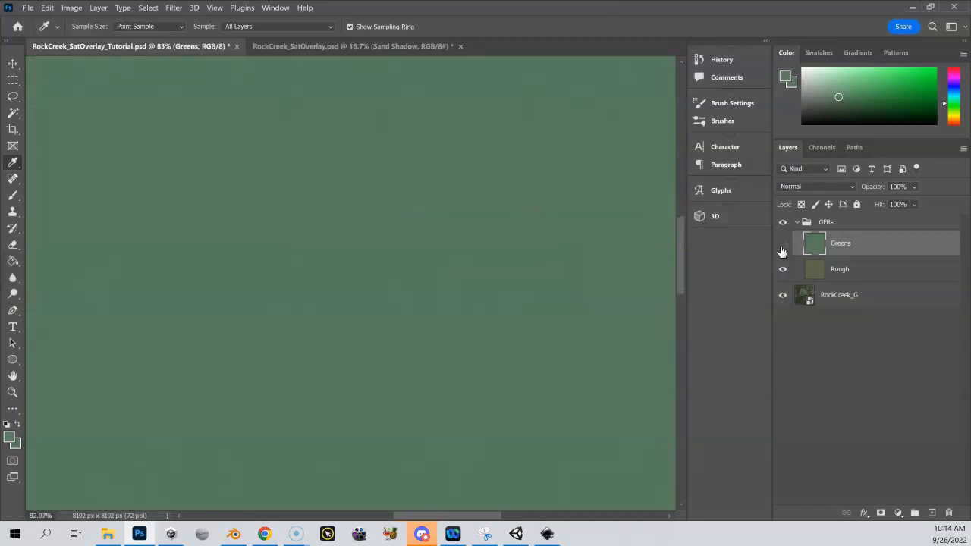
pyautogui.click(782, 246)
pyautogui.click(781, 249)
pyautogui.click(781, 251)
pyautogui.click(782, 251)
# Add 7.73% uniform, monochromatic noise to the Greens layer.
pyautogui.click(173, 8)
pyautogui.moveTo(318, 197)
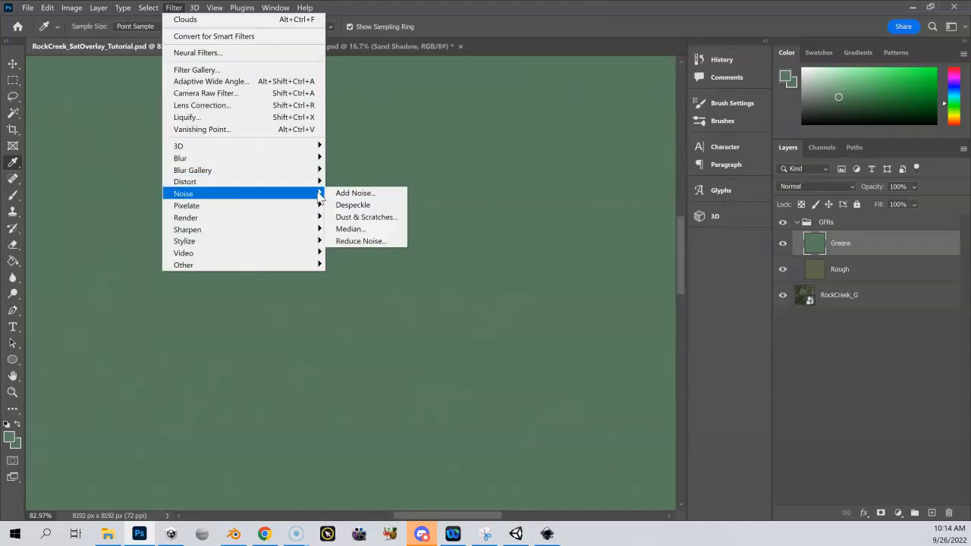
pyautogui.click(354, 193)
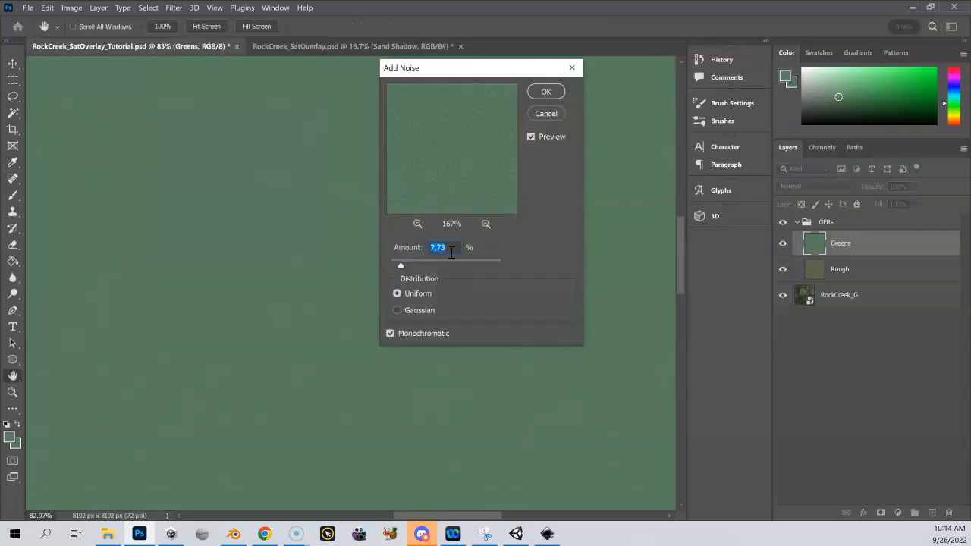
pyautogui.click(546, 91)
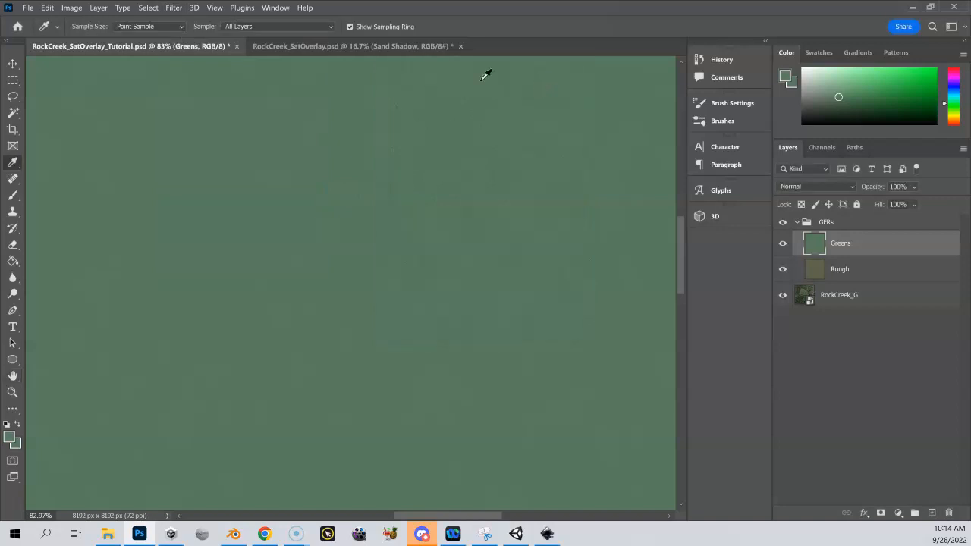
# Apply a Gaussian Blur with a 2.0 pixel radius to the Greens layer.
pyautogui.click(170, 10)
pyautogui.moveTo(231, 171)
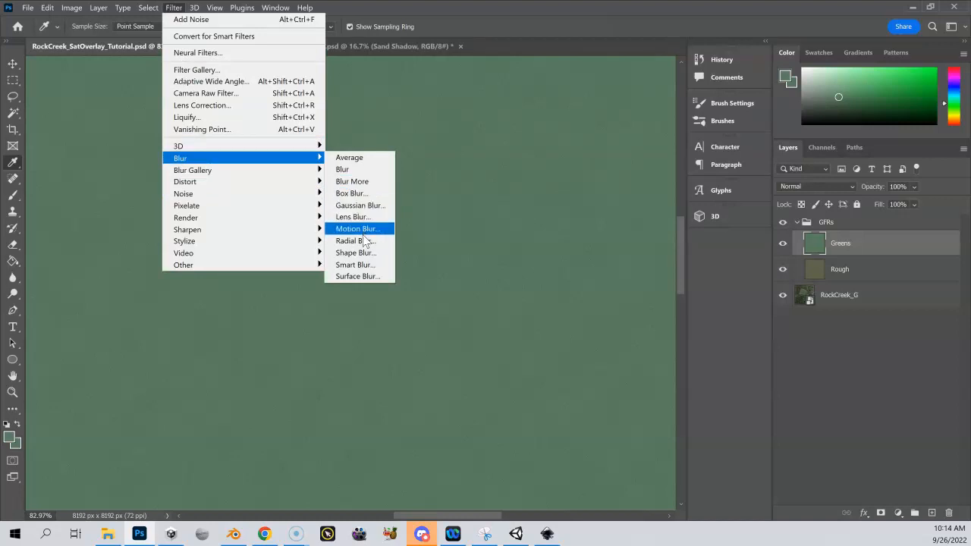
pyautogui.click(355, 205)
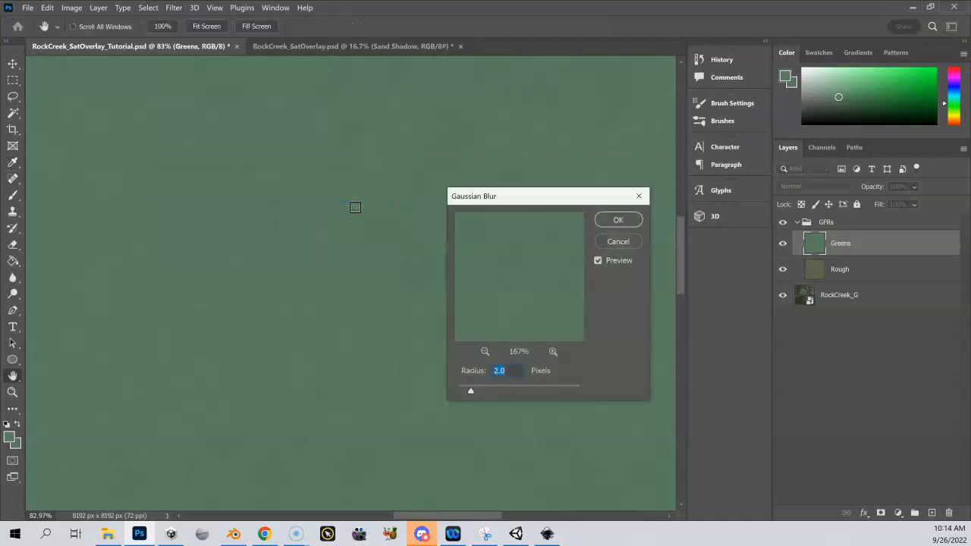
pyautogui.click(603, 226)
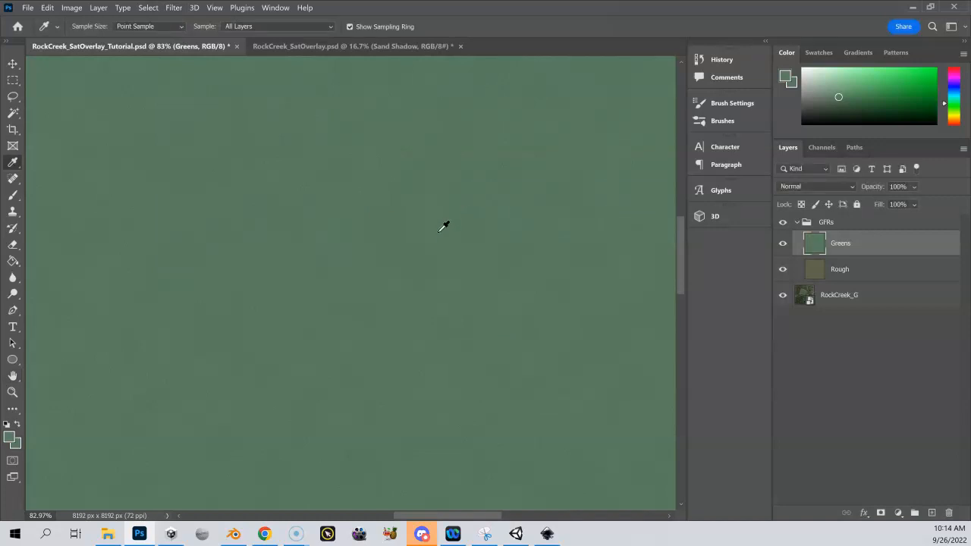
# Hide the Greens and Rough layers to inspect the satellite image of the course around the driving range.
pyautogui.scroll(-2, 455, 228)
pyautogui.click(782, 242)
pyautogui.click(783, 268)
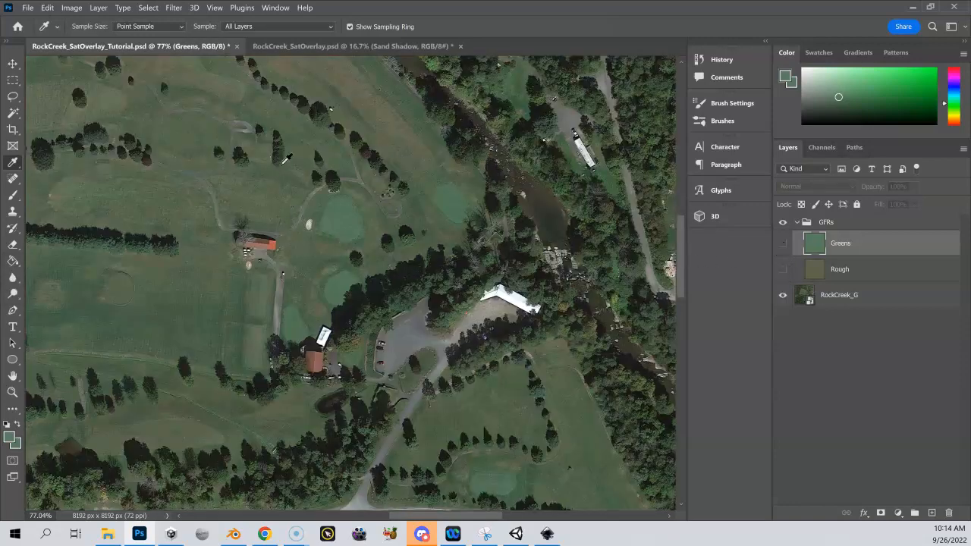
pyautogui.press('space')
pyautogui.moveTo(129, 182); pyautogui.dragTo(268, 202)
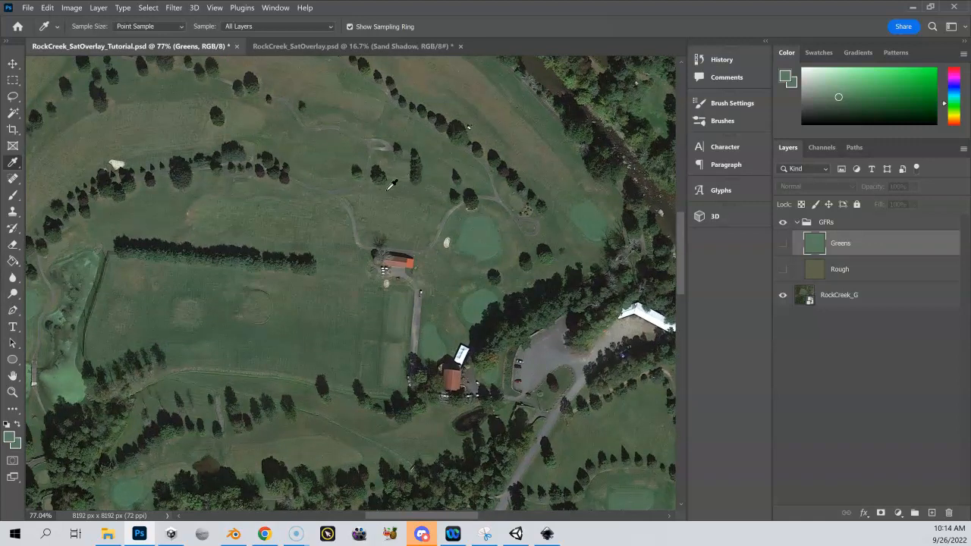
pyautogui.moveTo(330, 152); pyautogui.dragTo(345, 270)
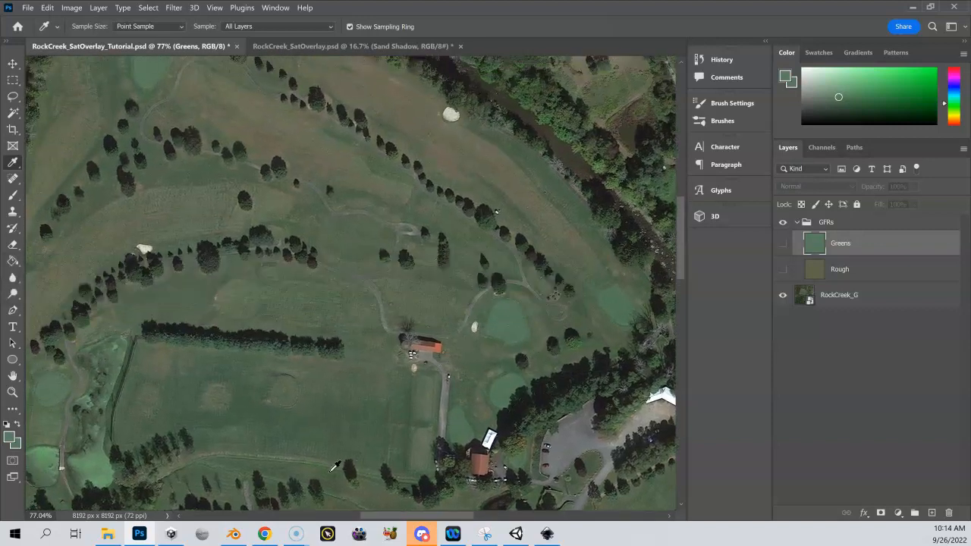
pyautogui.moveTo(196, 353); pyautogui.dragTo(231, 264)
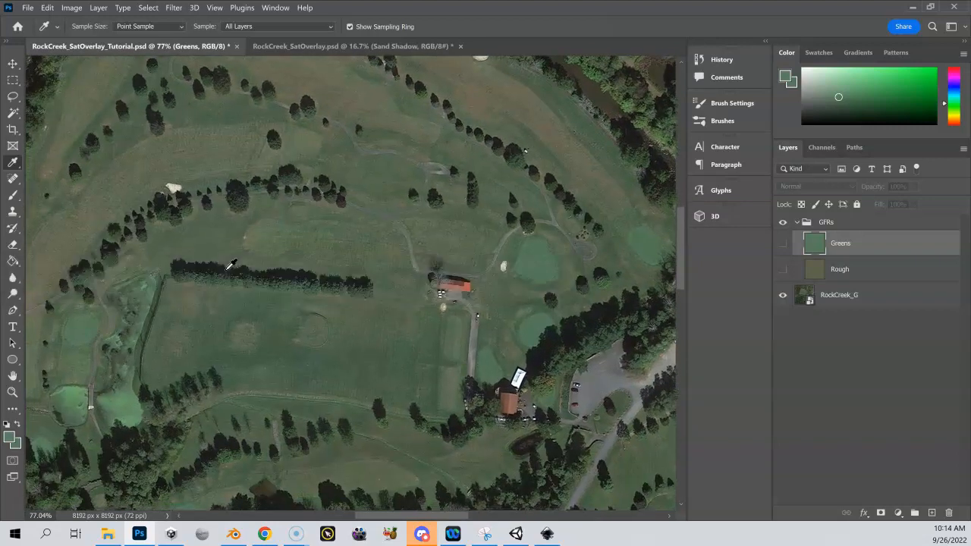
# Place the Rock 04 image from the 40 ROCK Terrain Textures folder onto the course at its original size.
pyautogui.click(111, 534)
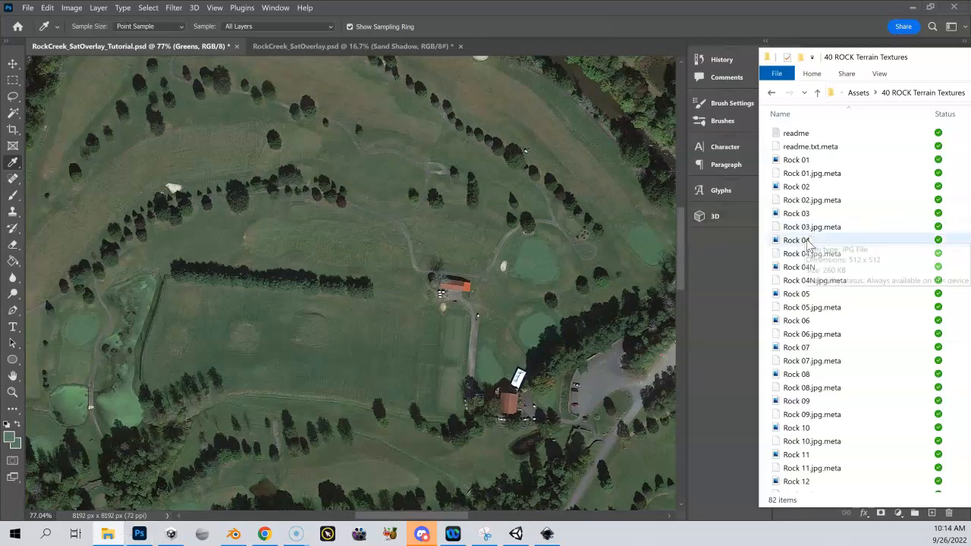
pyautogui.moveTo(796, 240); pyautogui.dragTo(358, 286)
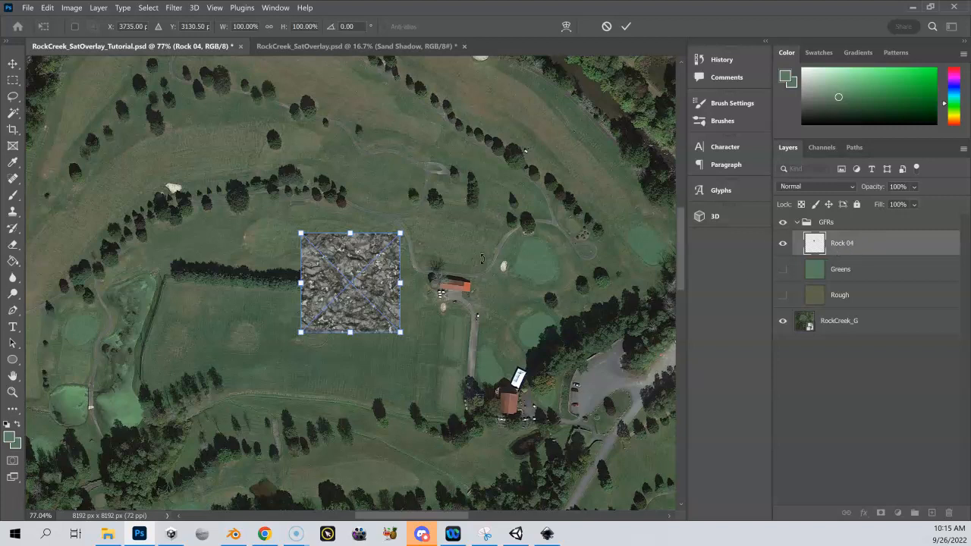
pyautogui.keyDown('alt'); pyautogui.scroll(4, 345, 260); pyautogui.keyUp('alt')
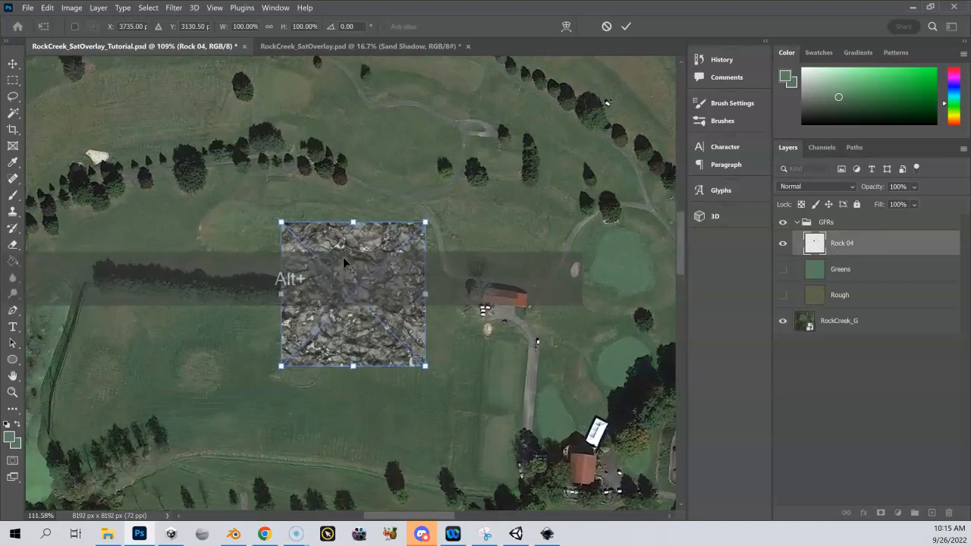
pyautogui.keyDown('alt'); pyautogui.scroll(5, 343, 256); pyautogui.keyUp('alt')
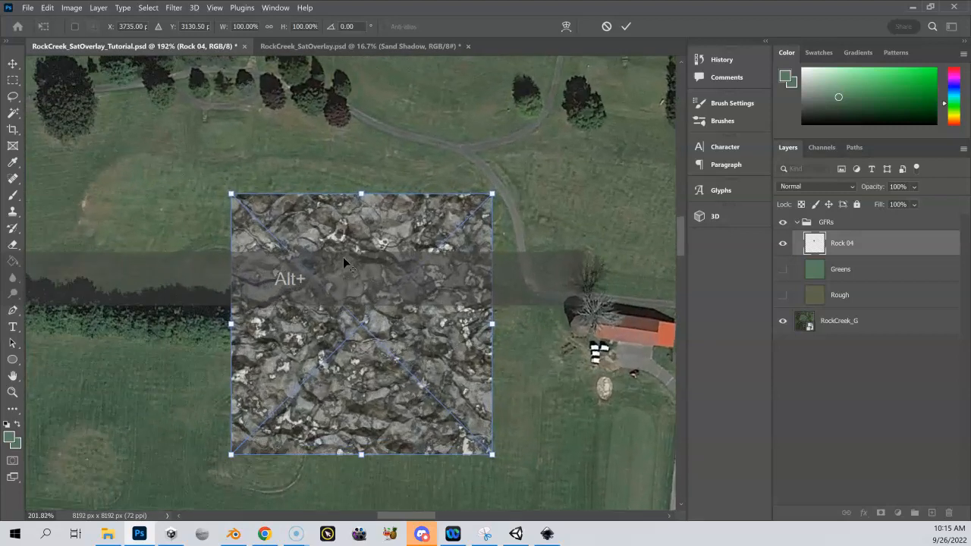
pyautogui.keyDown('alt'); pyautogui.scroll(1, 342, 257); pyautogui.keyUp('alt')
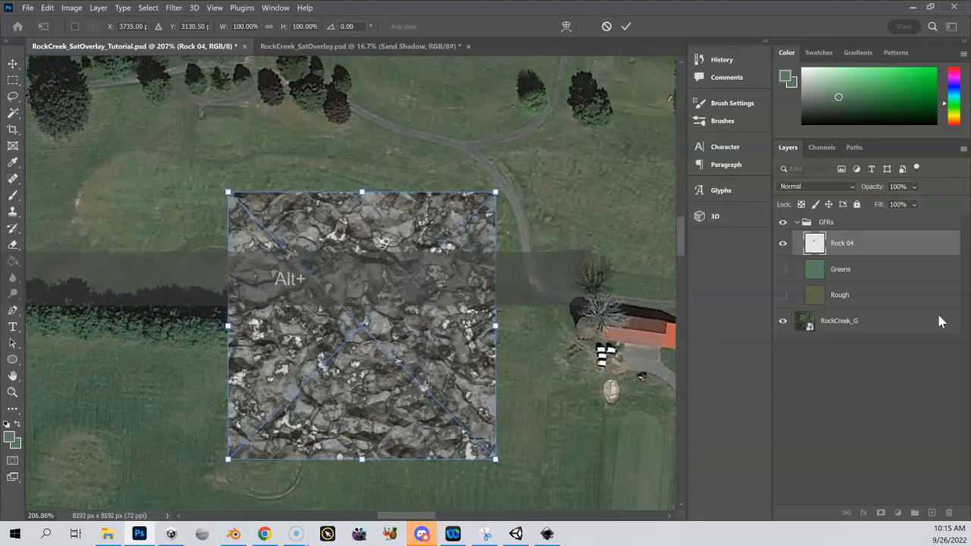
pyautogui.press('Return')
# Add a new layer at the top of the GFRs group and name it Rock.
pyautogui.click(839, 223)
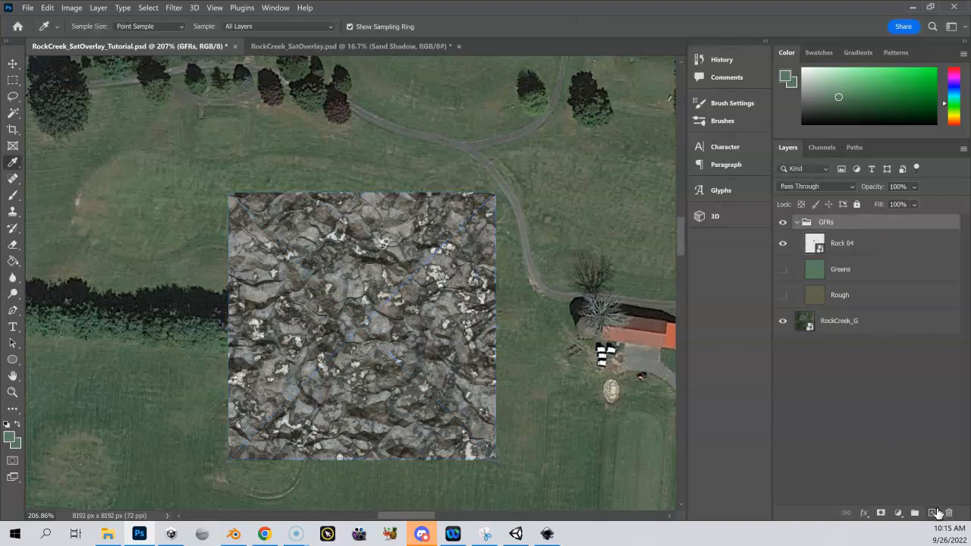
pyautogui.click(937, 513)
pyautogui.doubleClick(843, 242)
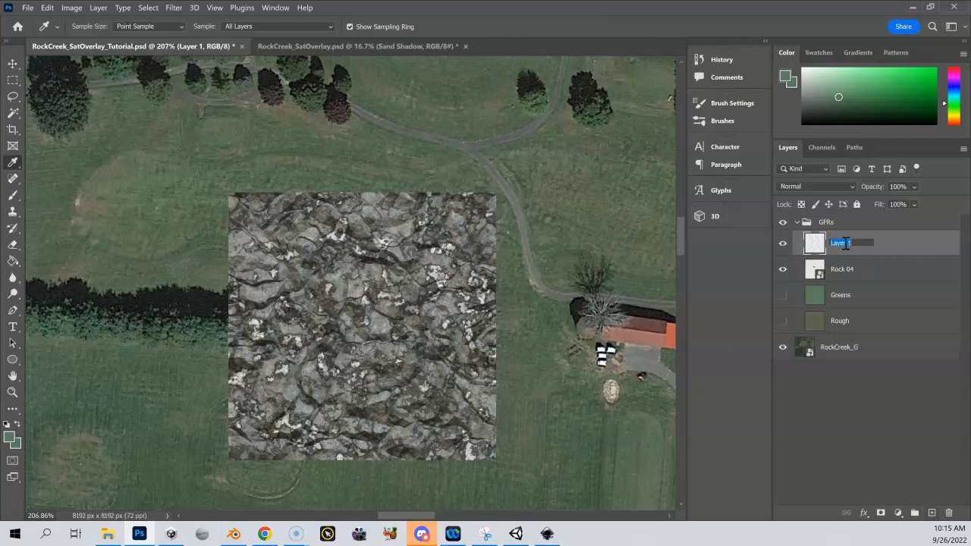
pyautogui.write('Rock')
pyautogui.press('Return')
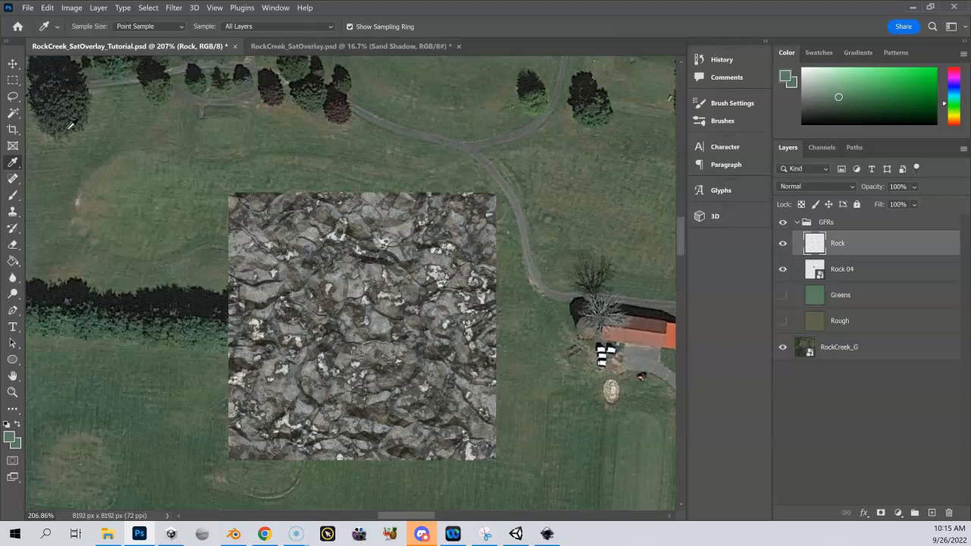
# Sample a light gray and a darker gray from the placed rock texture as background and foreground colors.
pyautogui.rightClick(13, 167)
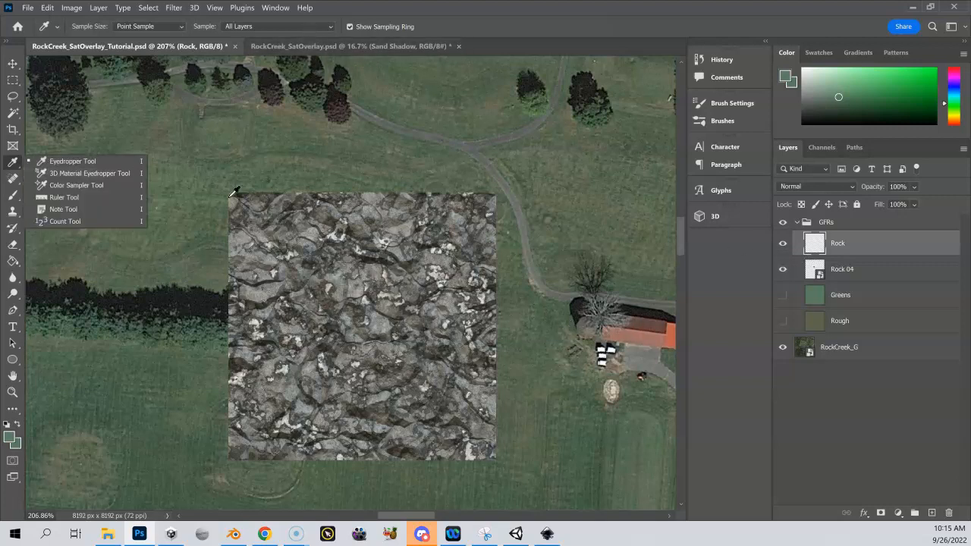
pyautogui.click(87, 163)
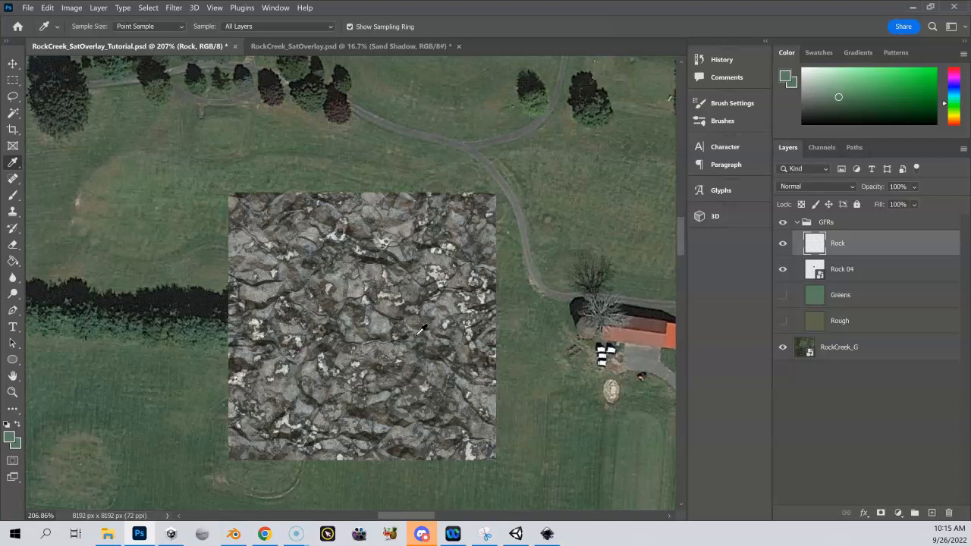
pyautogui.scroll(3, 413, 278)
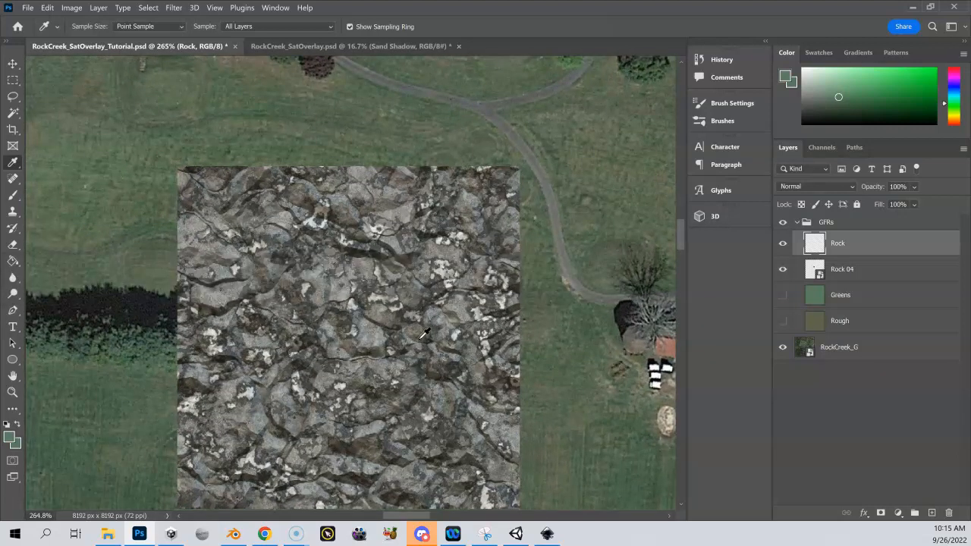
pyautogui.click(422, 336)
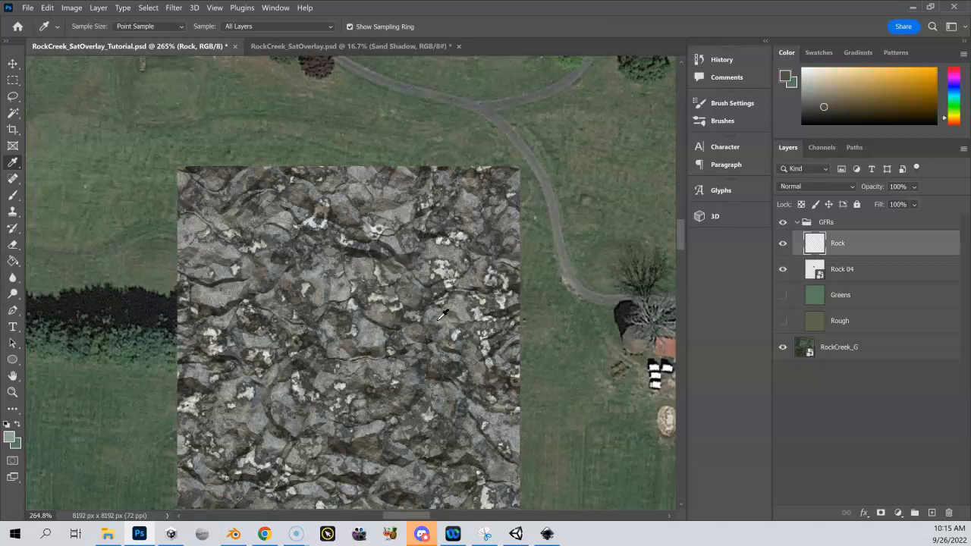
pyautogui.click(439, 317)
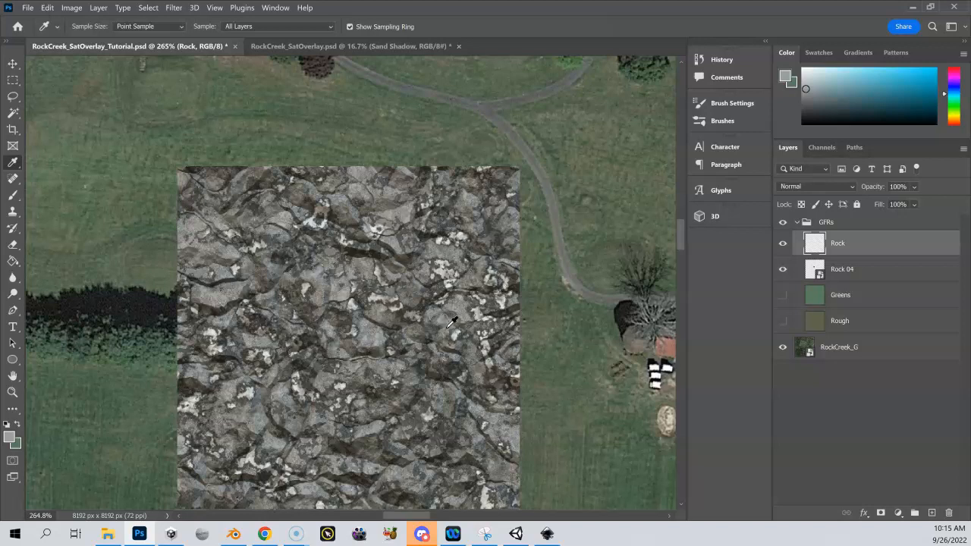
pyautogui.click(457, 312)
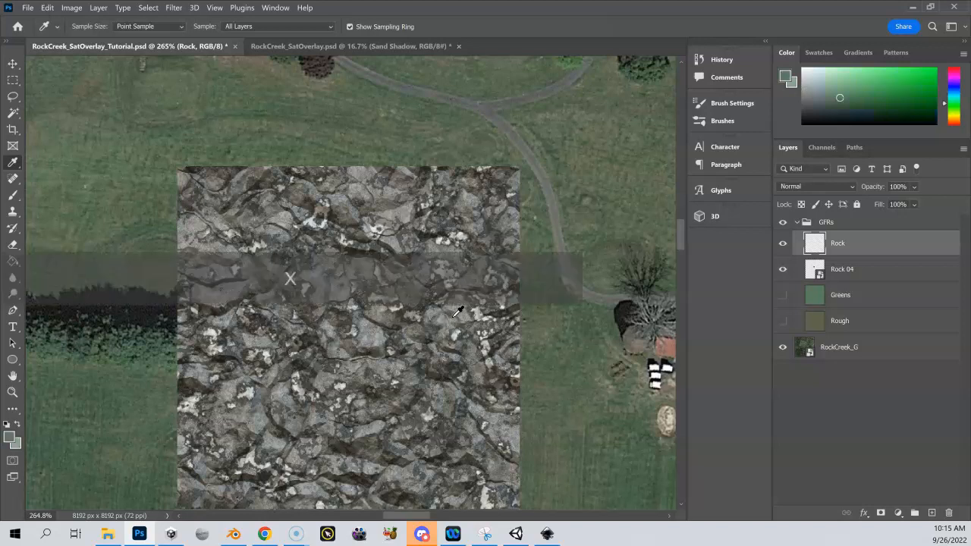
pyautogui.click(456, 356)
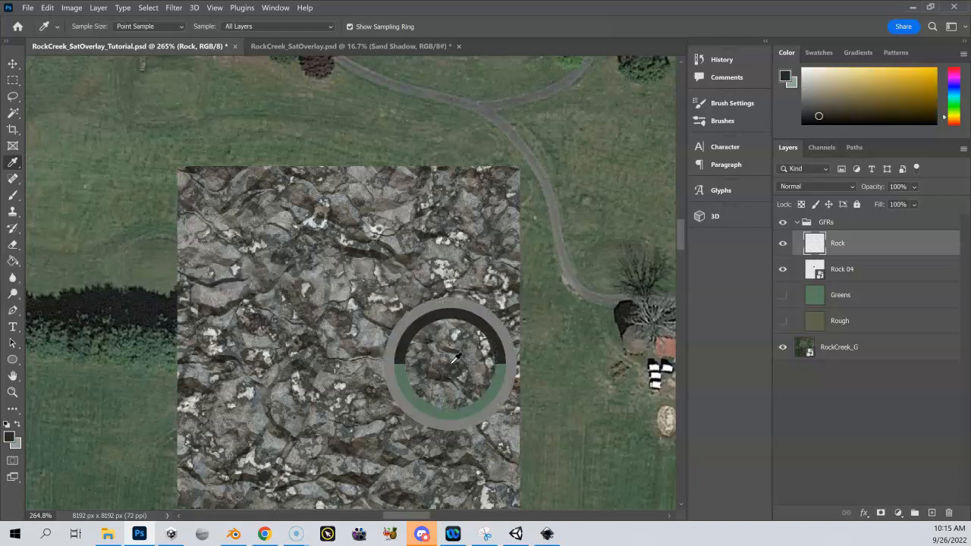
pyautogui.click(483, 375)
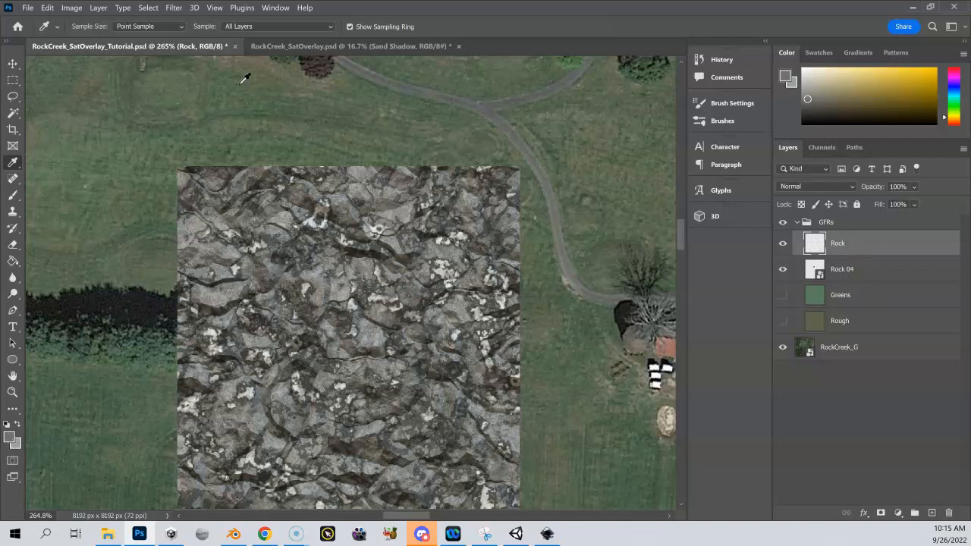
# Fill the Rock layer with a Clouds render using the two sampled gray tones.
pyautogui.click(176, 8)
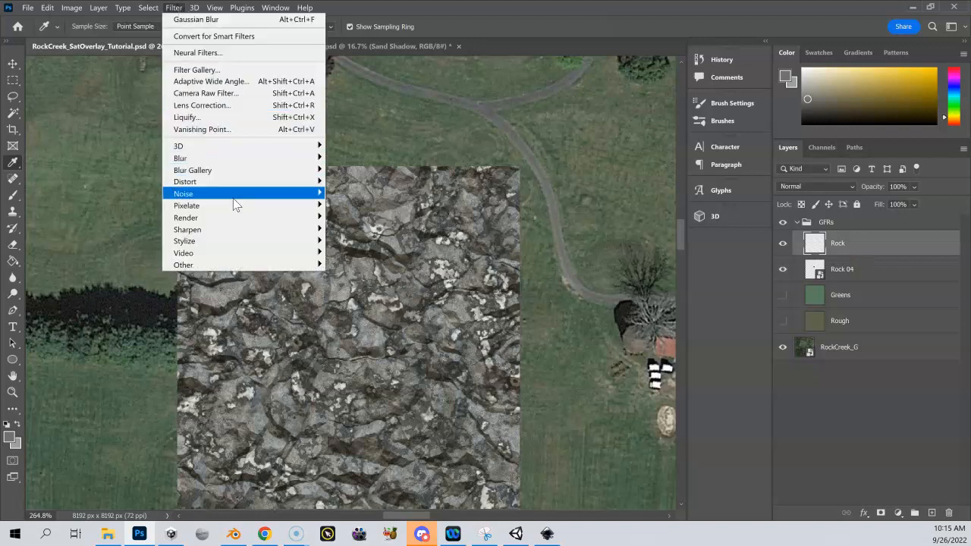
pyautogui.moveTo(245, 218)
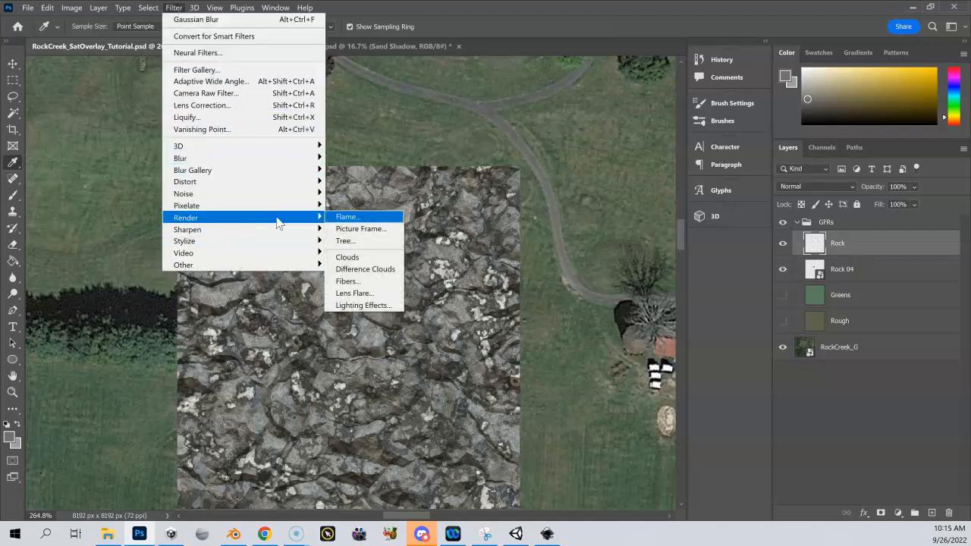
pyautogui.click(348, 258)
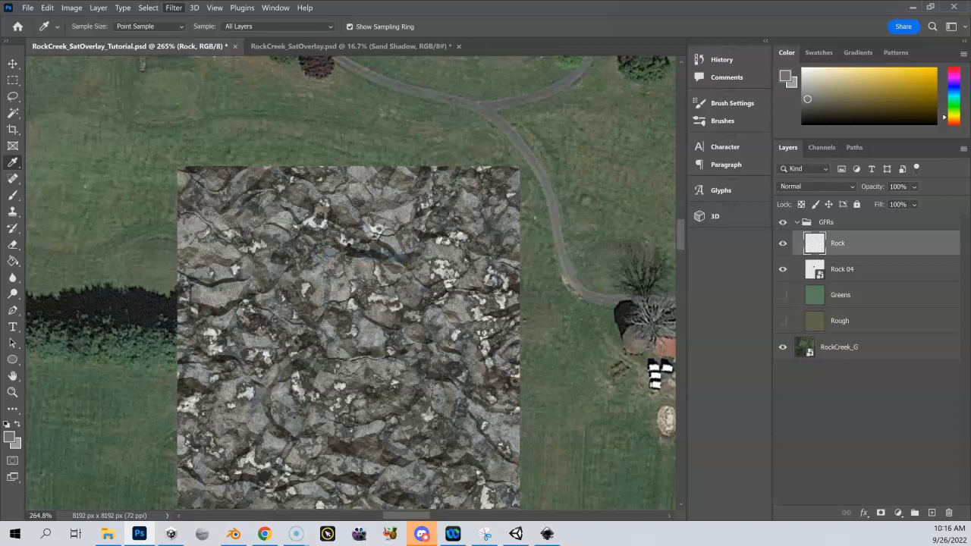
pyautogui.scroll(-1, 392, 265)
pyautogui.scroll(-5, 392, 266)
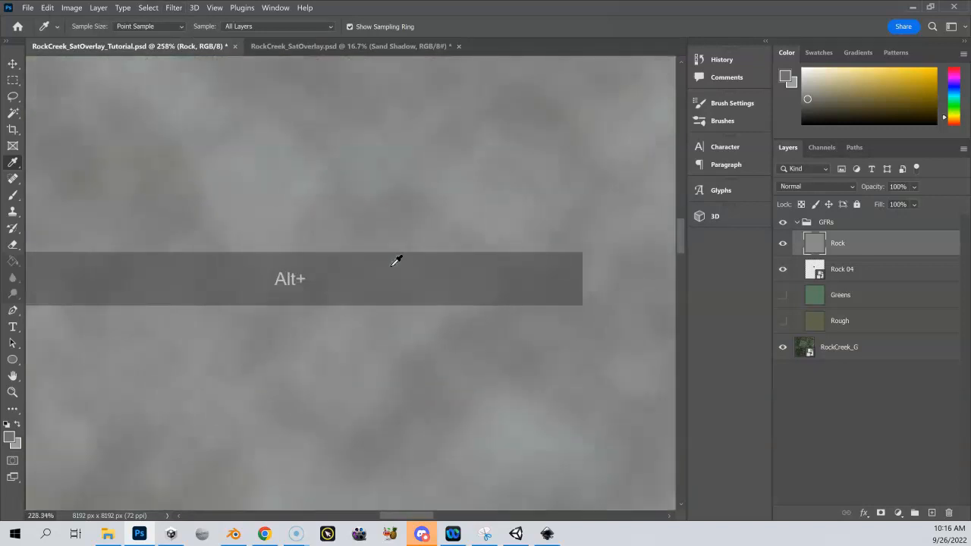
pyautogui.scroll(-1, 397, 260)
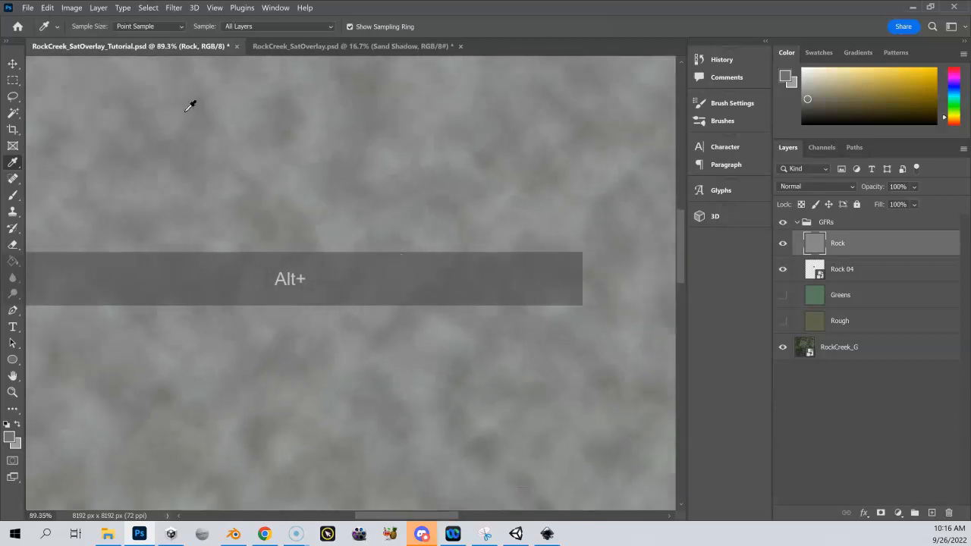
# Add 12% uniform, monochromatic noise to the Rock layer.
pyautogui.click(174, 7)
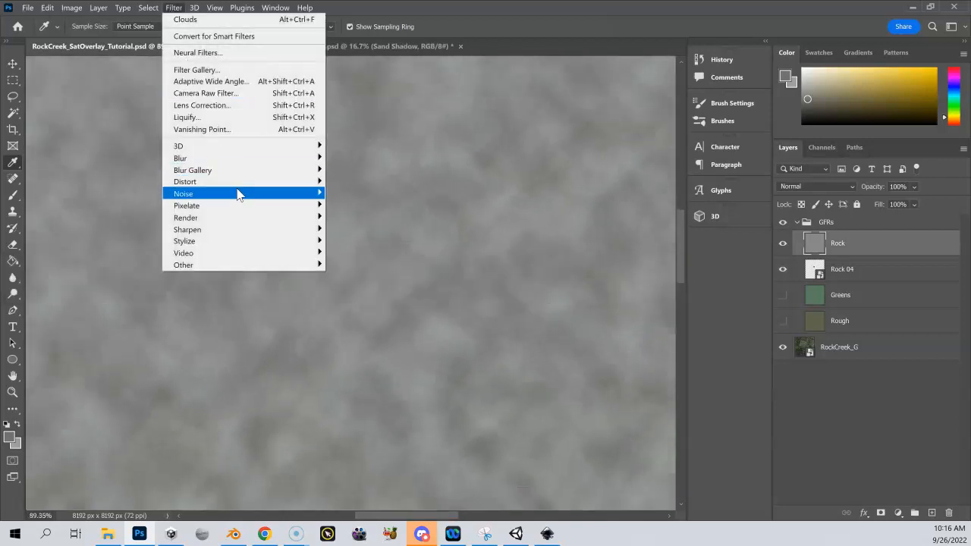
pyautogui.moveTo(236, 198)
pyautogui.click(362, 195)
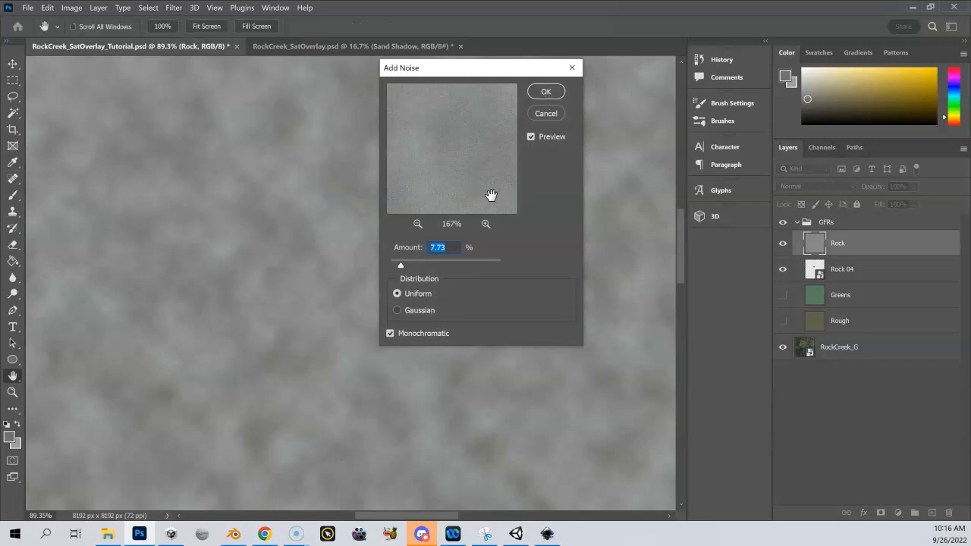
pyautogui.write('12')
pyautogui.click(543, 90)
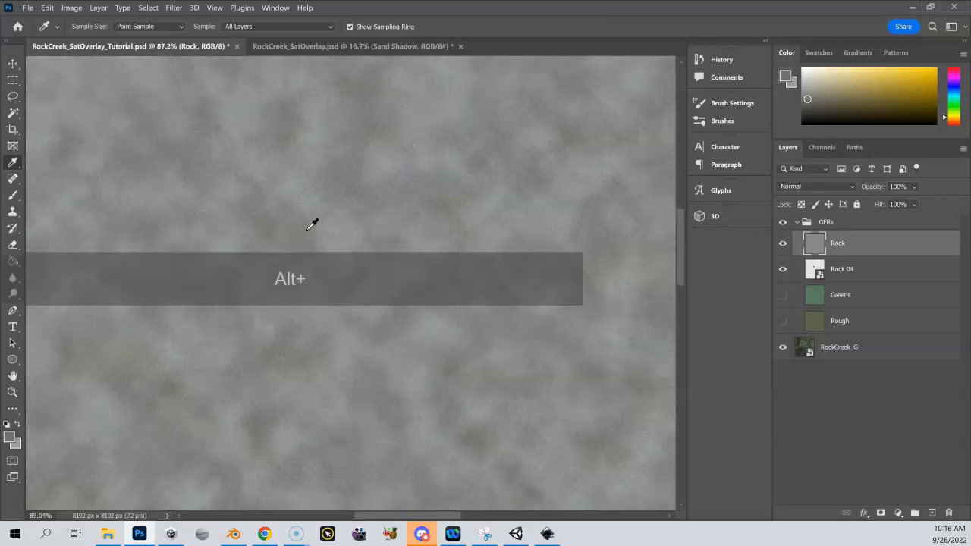
pyautogui.keyDown('alt'); pyautogui.scroll(-2, 314, 220); pyautogui.keyUp('alt')
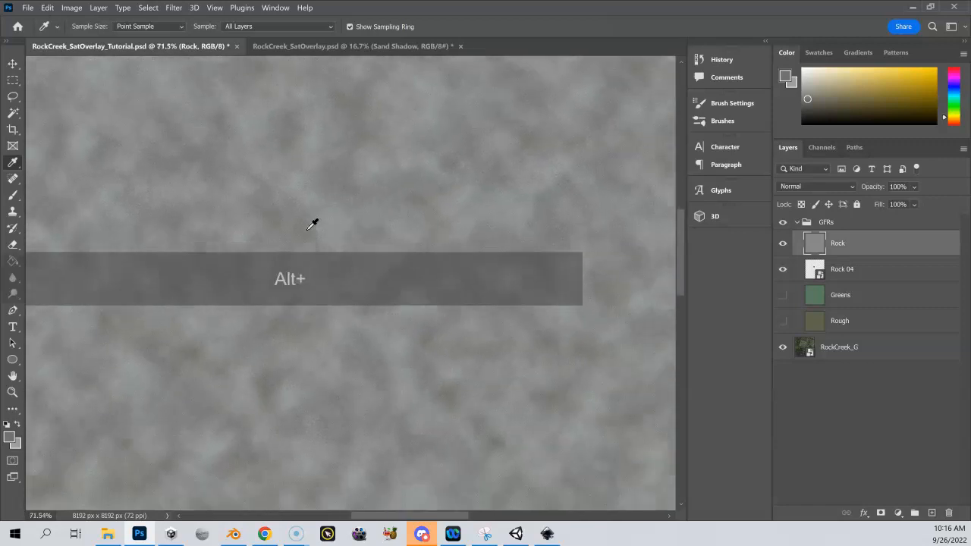
# Hide the Rock layer and delete the Rock 04 reference layer.
pyautogui.click(846, 273)
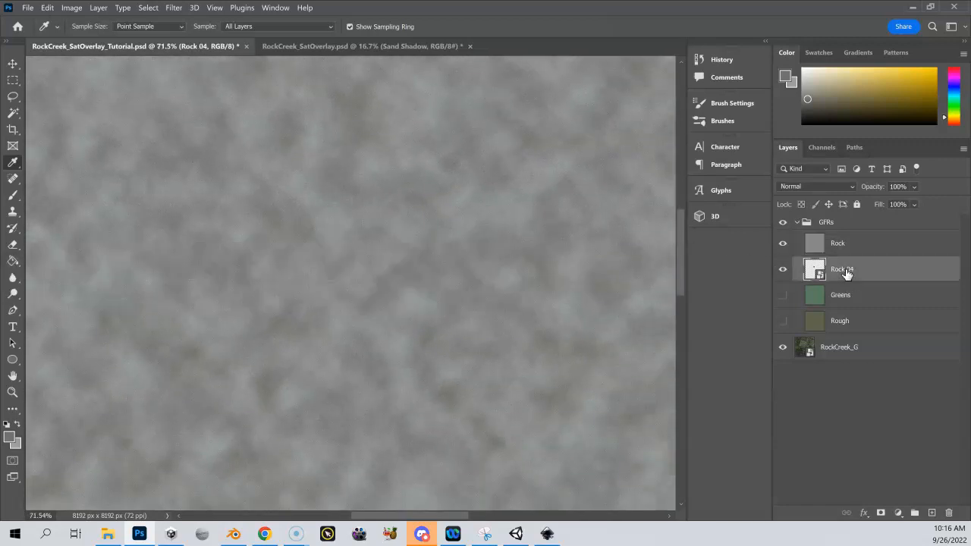
pyautogui.click(783, 242)
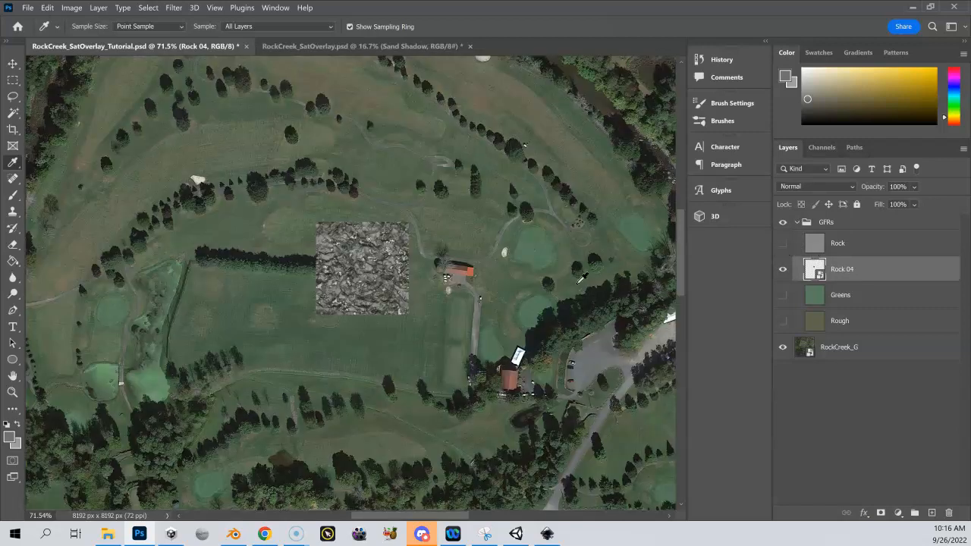
pyautogui.rightClick(838, 271)
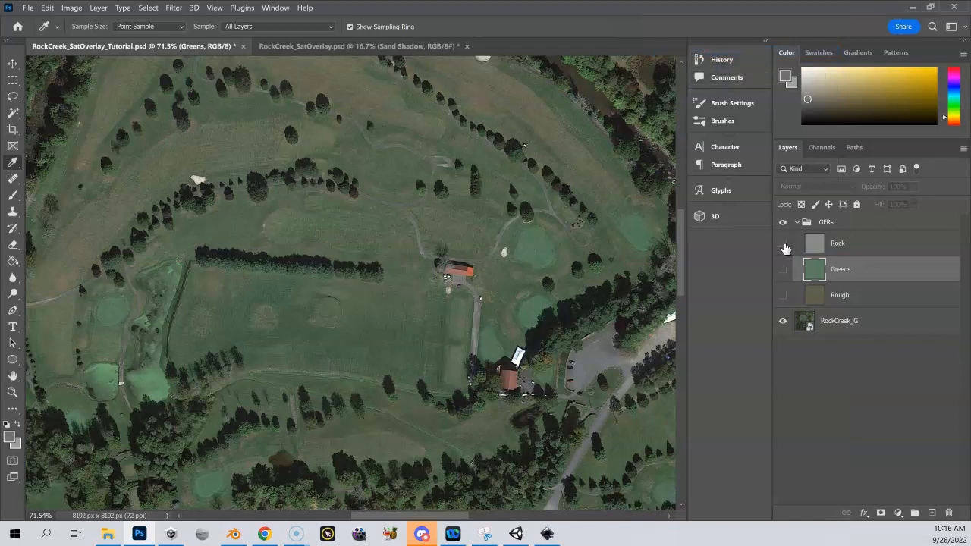
# Preview the Rock and Greens textures over the satellite image by toggling their layer visibility.
pyautogui.click(783, 244)
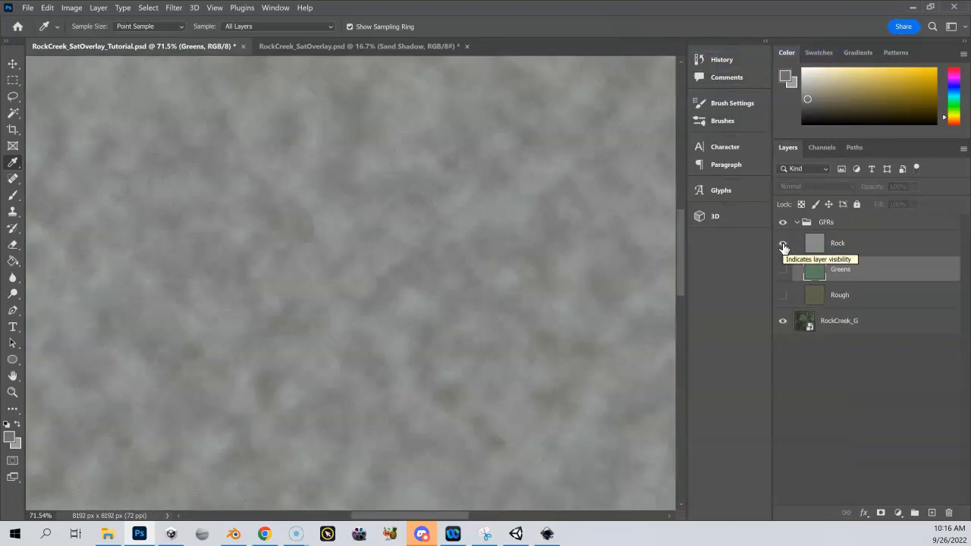
pyautogui.click(782, 244)
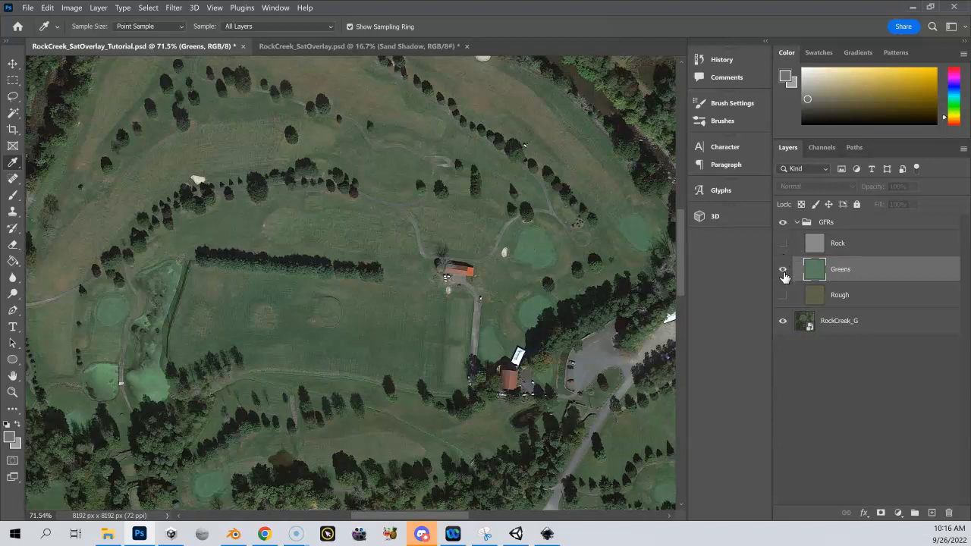
pyautogui.click(783, 272)
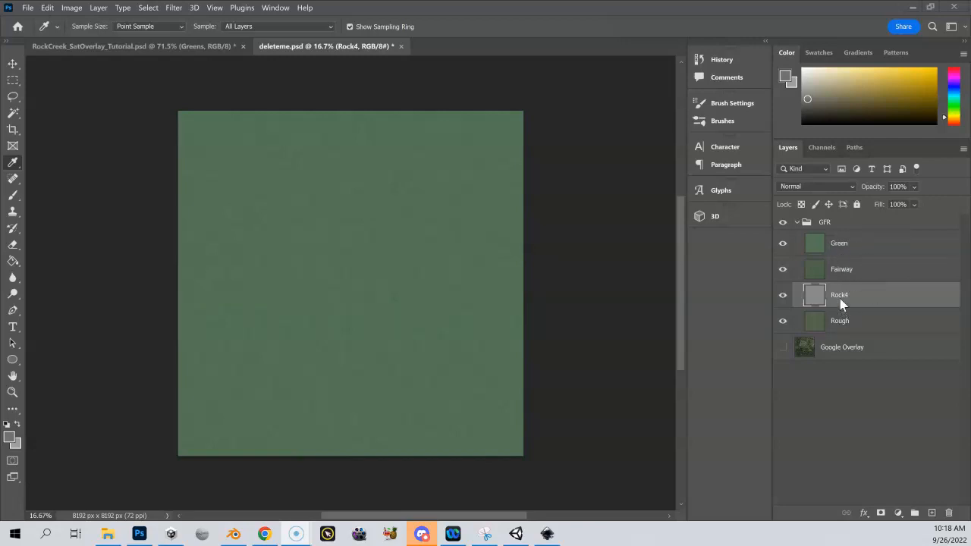
# Show the Google Overlay layer and hide the Rough, Rock4, Fairway and Green layers in the GFR group.
pyautogui.click(782, 348)
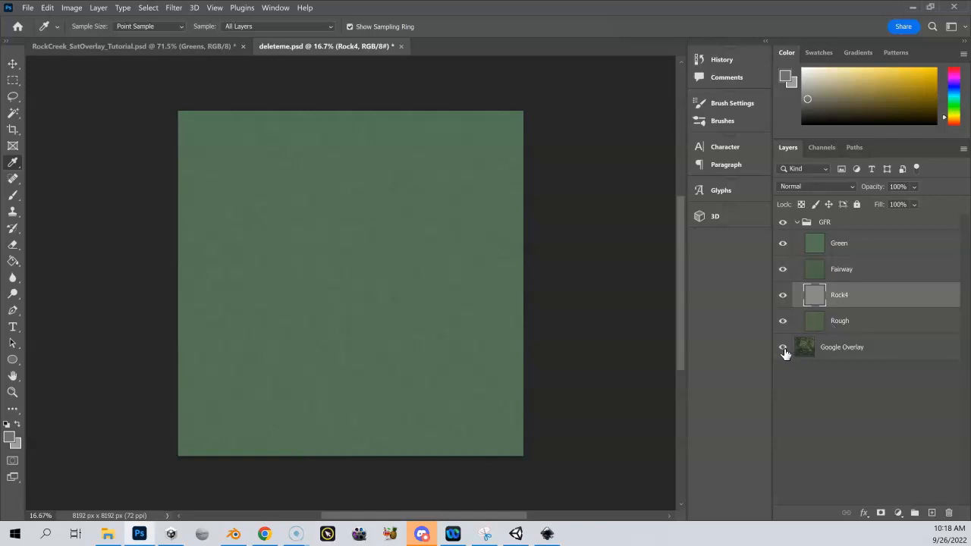
pyautogui.click(783, 321)
pyautogui.click(783, 295)
pyautogui.click(783, 269)
pyautogui.scroll(1, 359, 264)
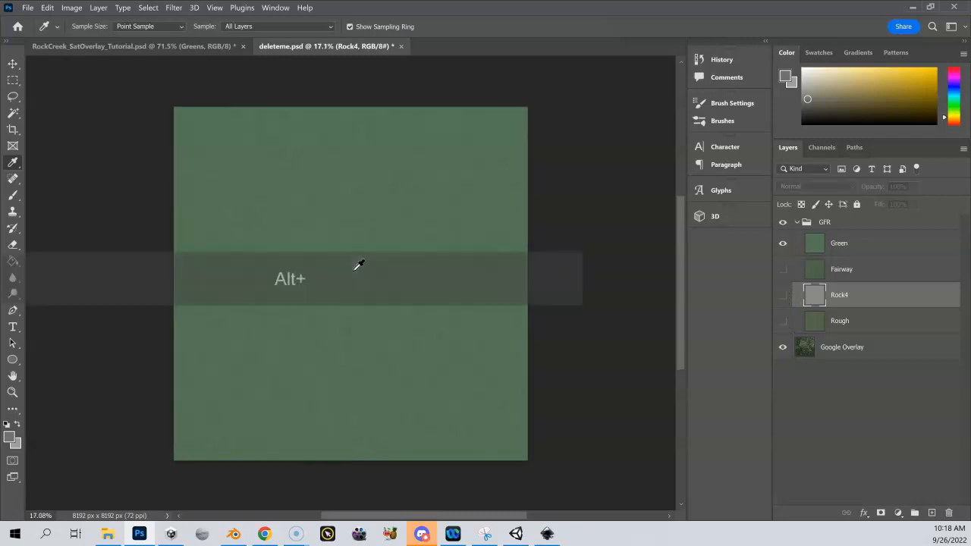
pyautogui.scroll(2, 359, 264)
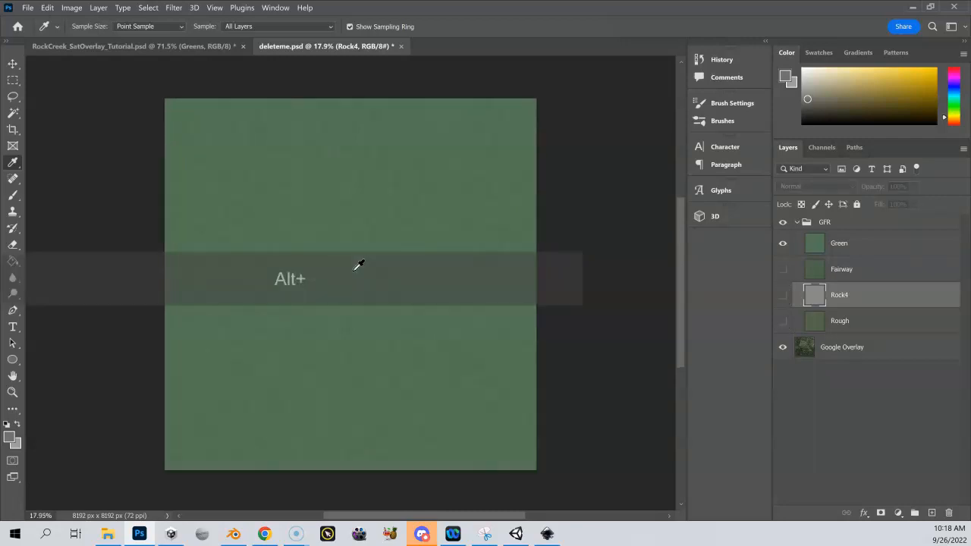
pyautogui.click(783, 246)
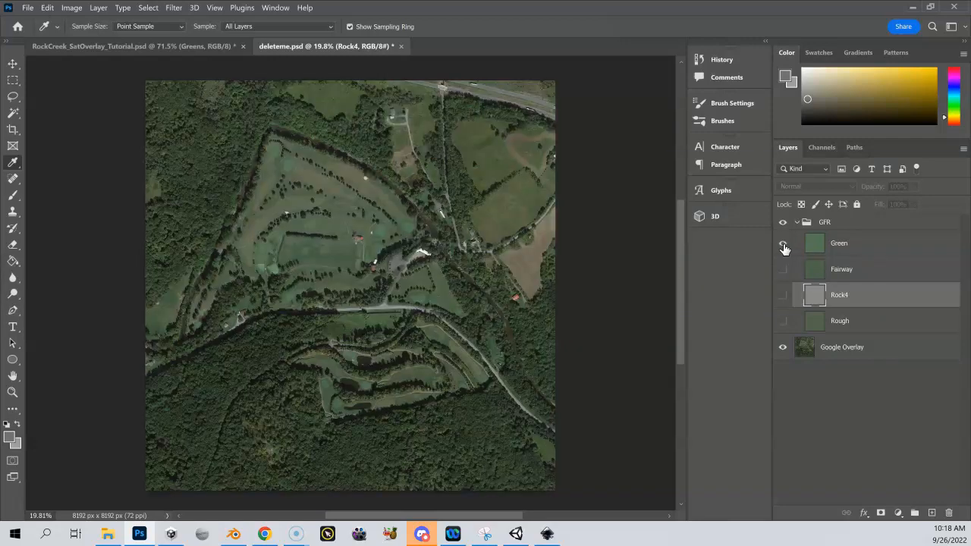
pyautogui.click(783, 246)
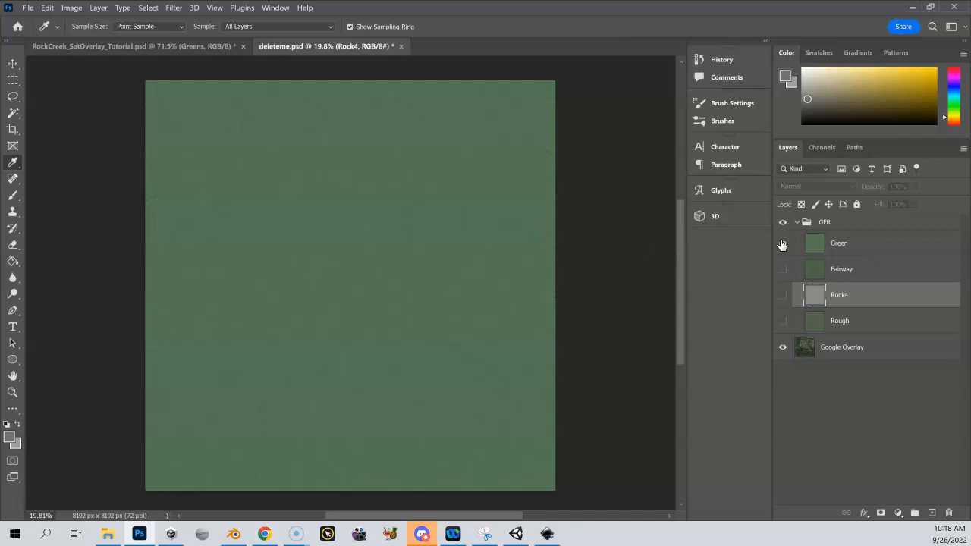
pyautogui.click(783, 246)
# Compare the Green texture with the putting greens near the red-roofed building by toggling the Green layer over the satellite image.
pyautogui.scroll(3, 376, 222)
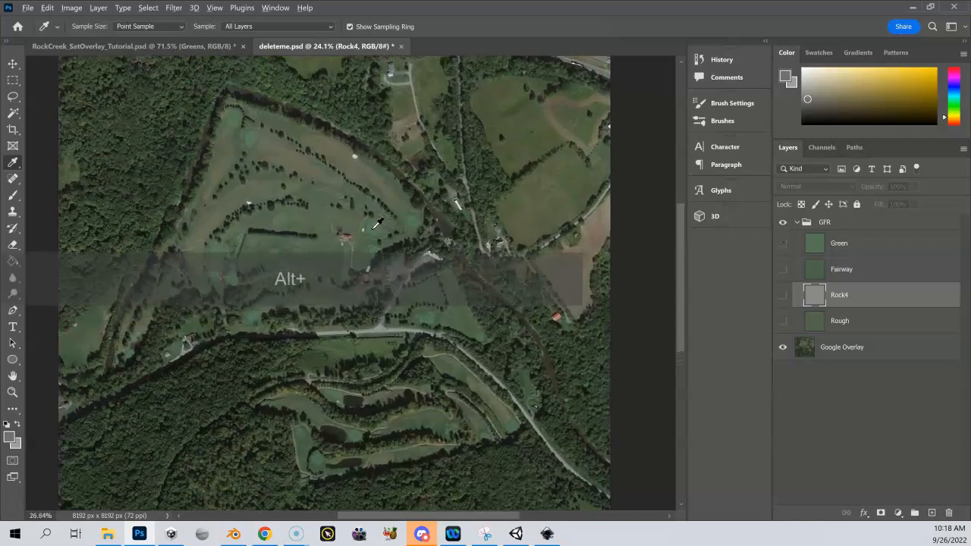
pyautogui.scroll(5, 376, 222)
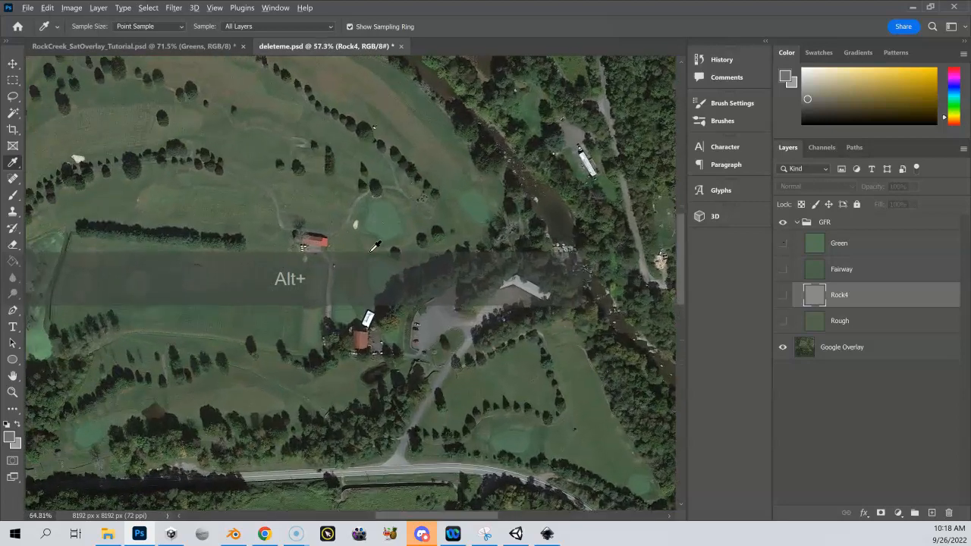
pyautogui.scroll(5, 374, 247)
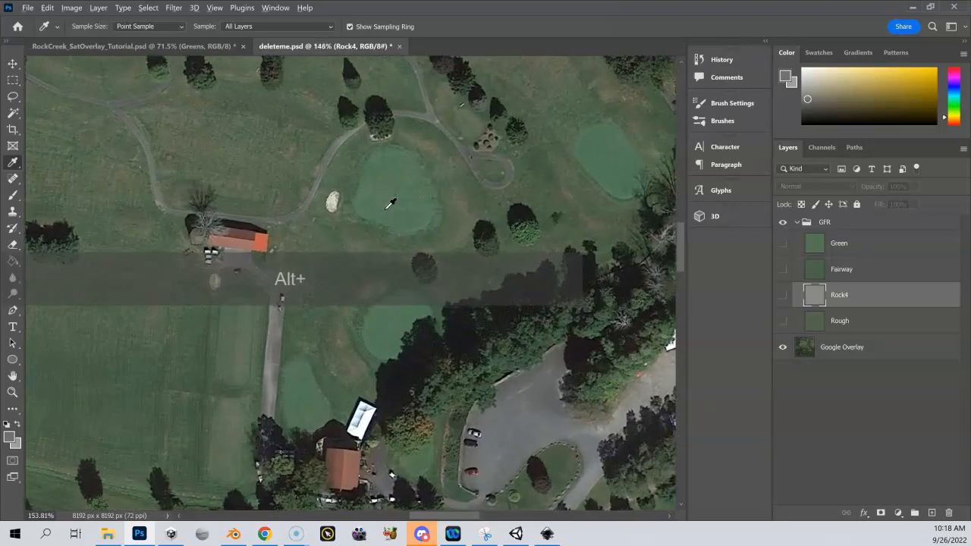
pyautogui.scroll(3, 390, 204)
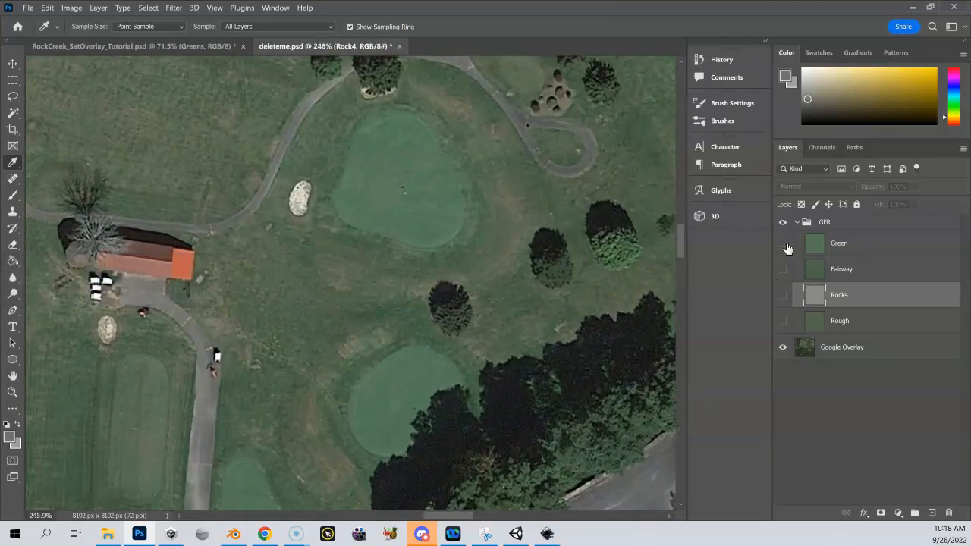
pyautogui.click(783, 243)
pyautogui.click(785, 244)
pyautogui.click(785, 244)
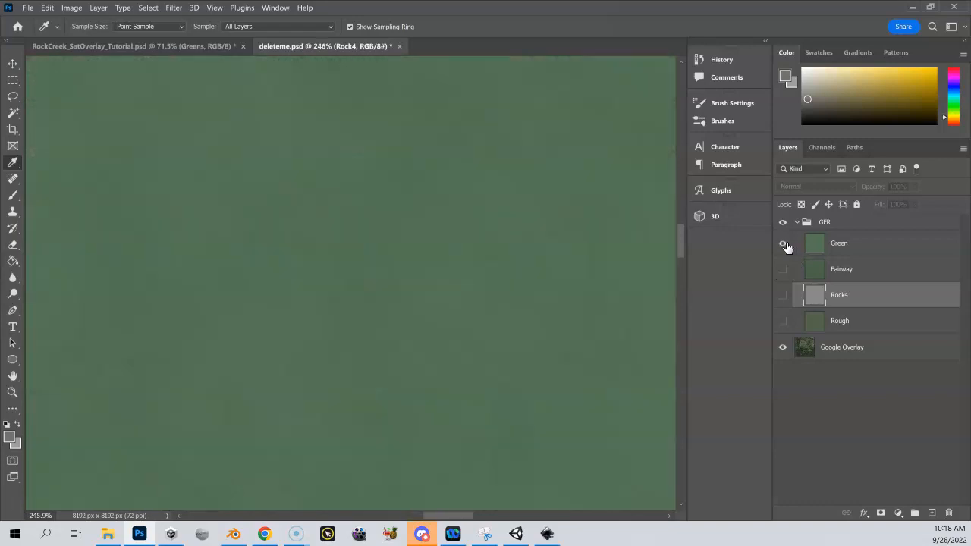
pyautogui.click(783, 243)
pyautogui.click(783, 243)
pyautogui.click(786, 244)
pyautogui.click(786, 244)
pyautogui.click(785, 244)
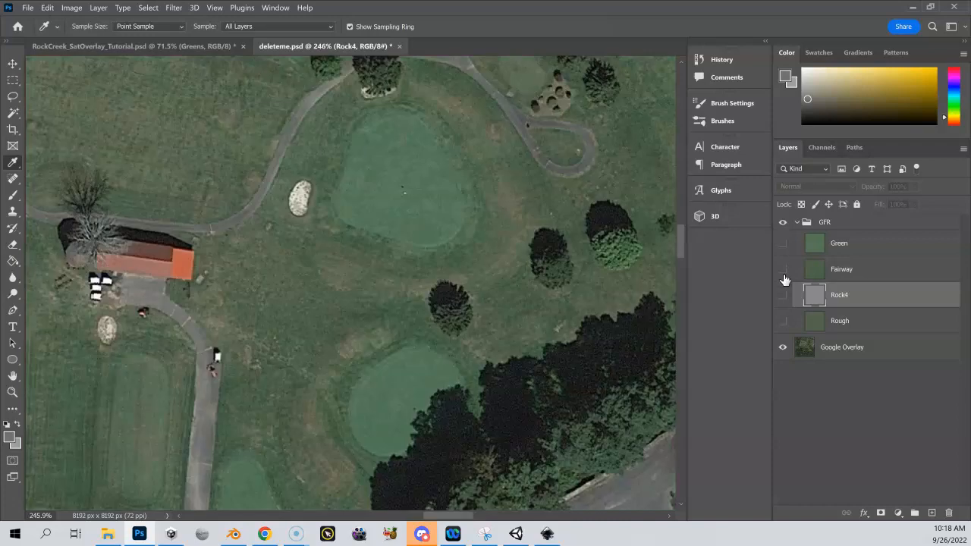
# Compare the Fairway texture with the satellite grass and with the Green texture by toggling the Fairway and Green layers.
pyautogui.click(782, 271)
pyautogui.click(784, 271)
pyautogui.click(783, 270)
pyautogui.click(783, 248)
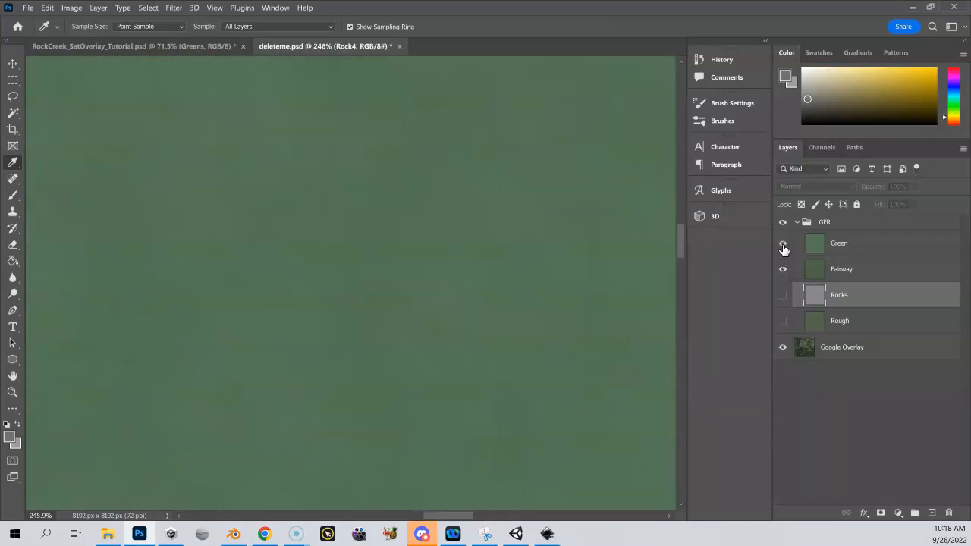
pyautogui.click(783, 248)
pyautogui.click(784, 248)
pyautogui.click(783, 247)
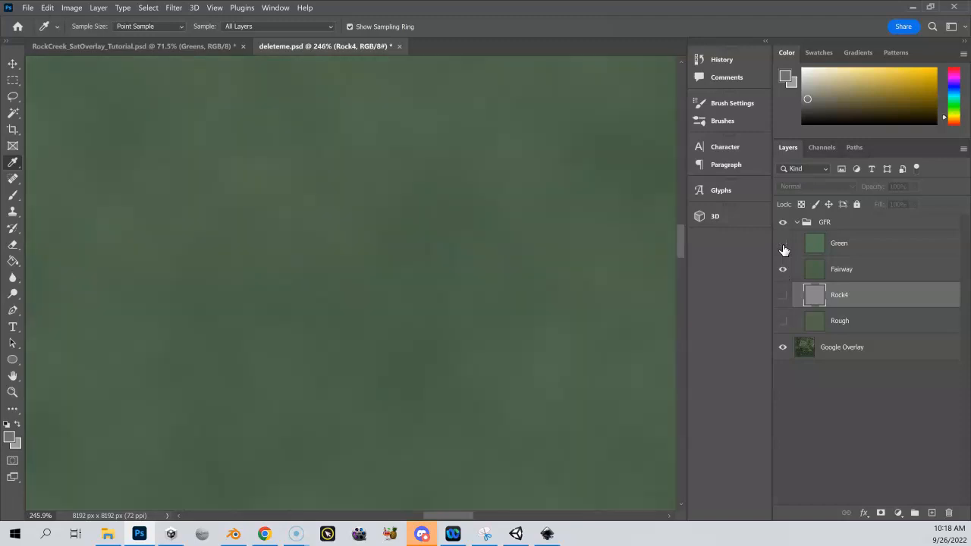
pyautogui.click(784, 248)
pyautogui.click(784, 247)
pyautogui.click(784, 248)
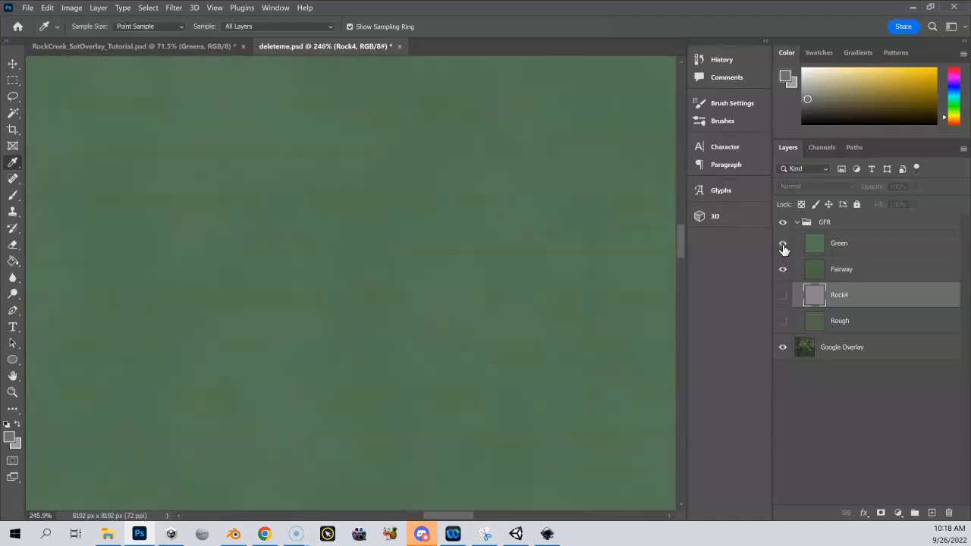
pyautogui.click(784, 248)
pyautogui.click(783, 248)
pyautogui.click(783, 248)
pyautogui.click(783, 248)
pyautogui.click(784, 248)
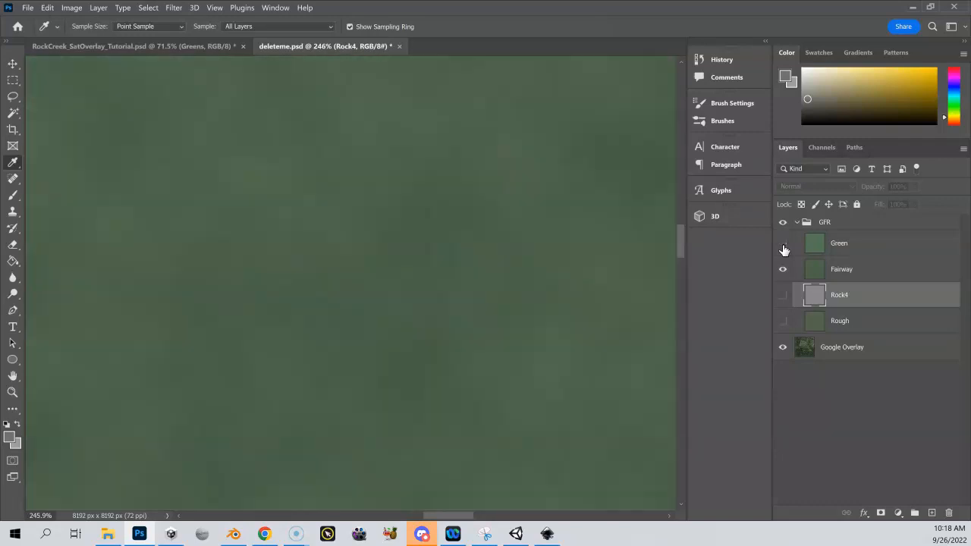
# Hide the Fairway layer and compare the Rock4 texture with the satellite image by toggling the Rock4 layer.
pyautogui.click(784, 295)
pyautogui.click(784, 269)
pyautogui.click(783, 298)
pyautogui.click(783, 298)
pyautogui.click(783, 298)
pyautogui.click(783, 296)
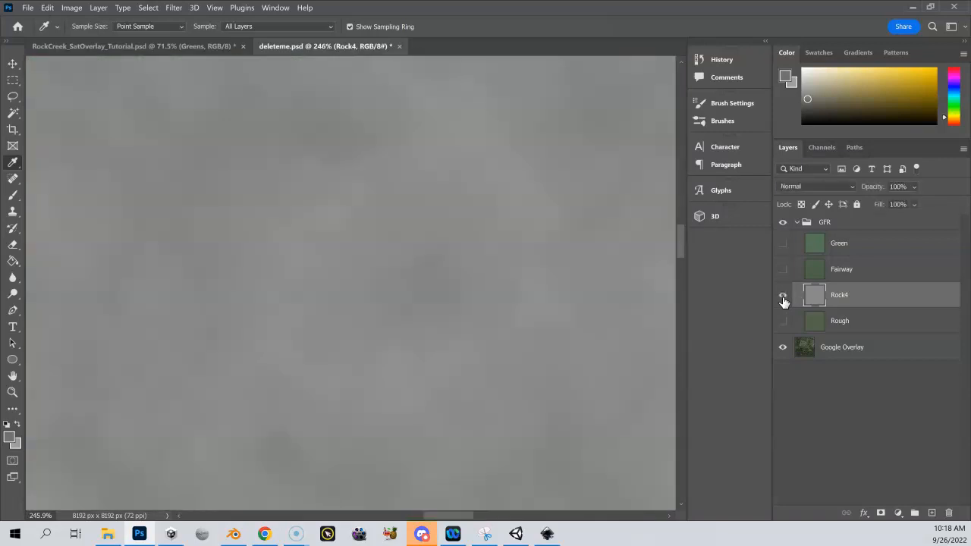
pyautogui.click(784, 296)
pyautogui.click(783, 296)
pyautogui.click(783, 298)
pyautogui.click(783, 297)
pyautogui.click(784, 297)
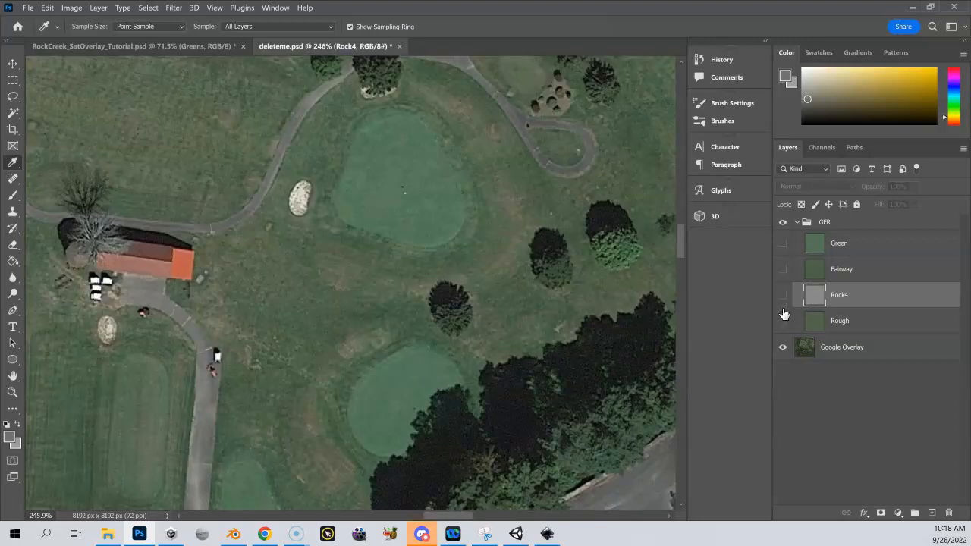
# Compare the Rough texture with the Fairway texture and the satellite grass by toggling the Rough and Fairway layers.
pyautogui.click(784, 323)
pyautogui.click(783, 323)
pyautogui.click(784, 323)
pyautogui.click(784, 324)
pyautogui.click(783, 323)
pyautogui.click(782, 272)
pyautogui.click(781, 272)
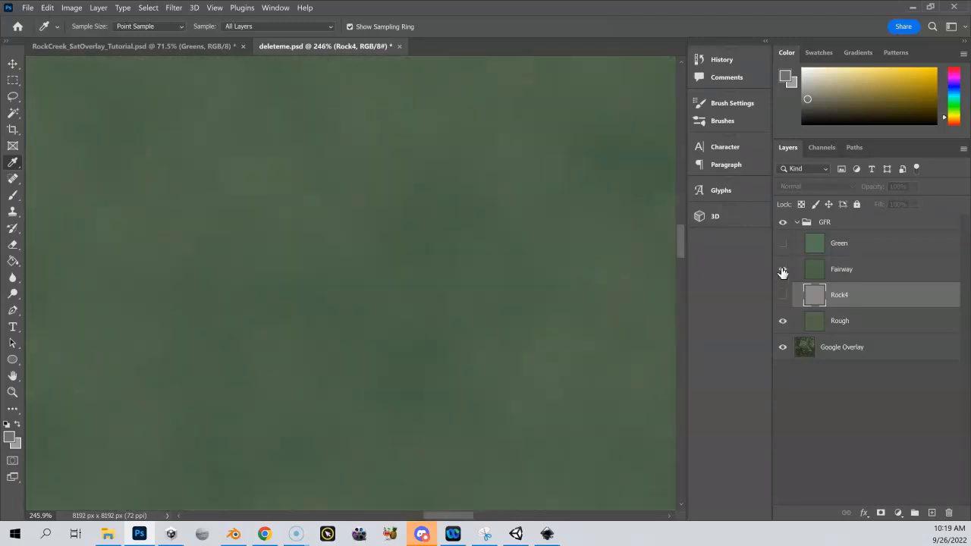
pyautogui.click(783, 323)
pyautogui.click(784, 323)
pyautogui.click(783, 323)
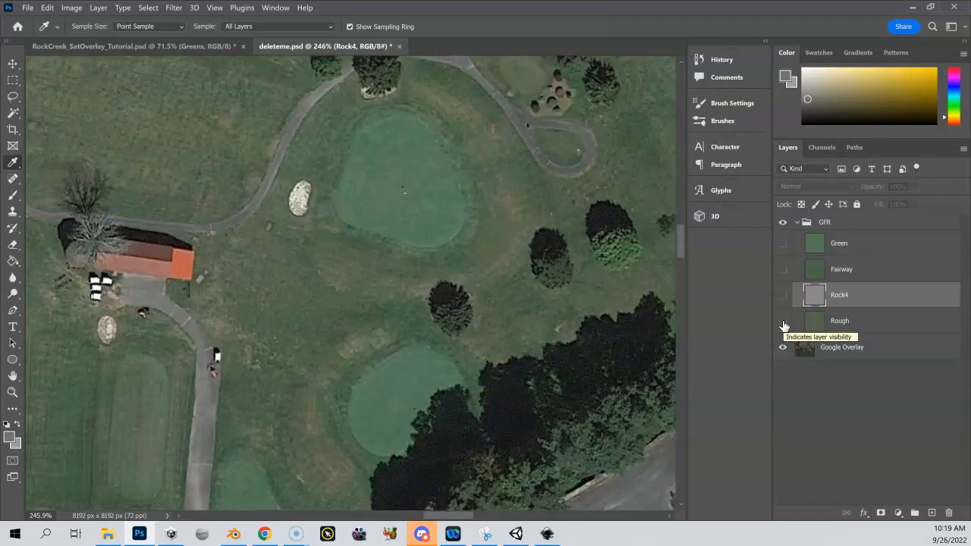